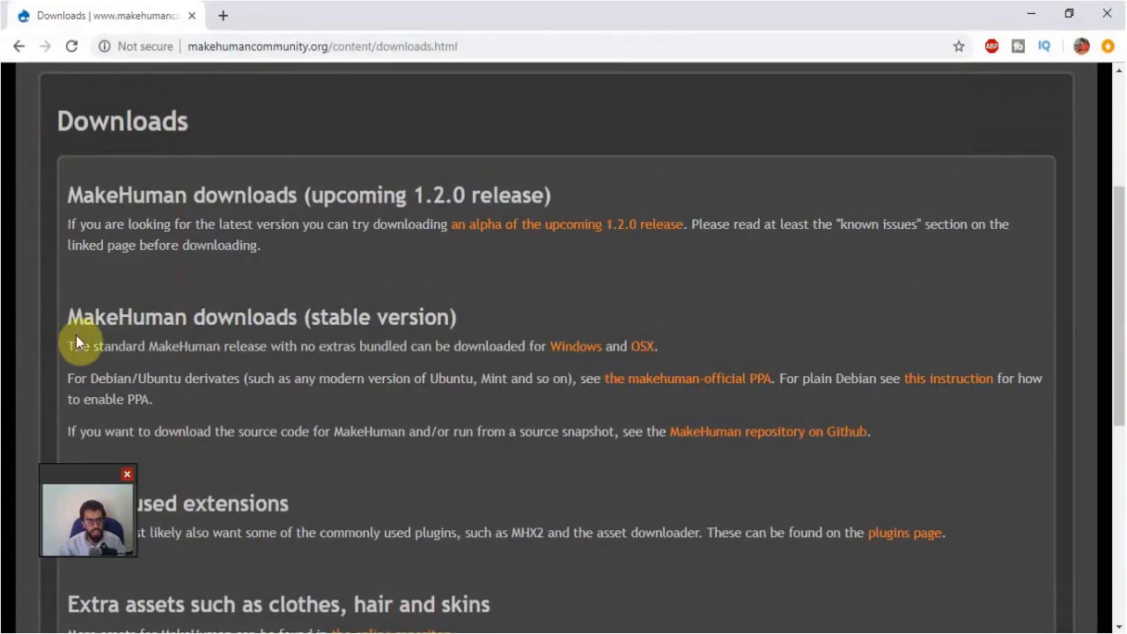
pyautogui.scroll(-1, 281, 289)
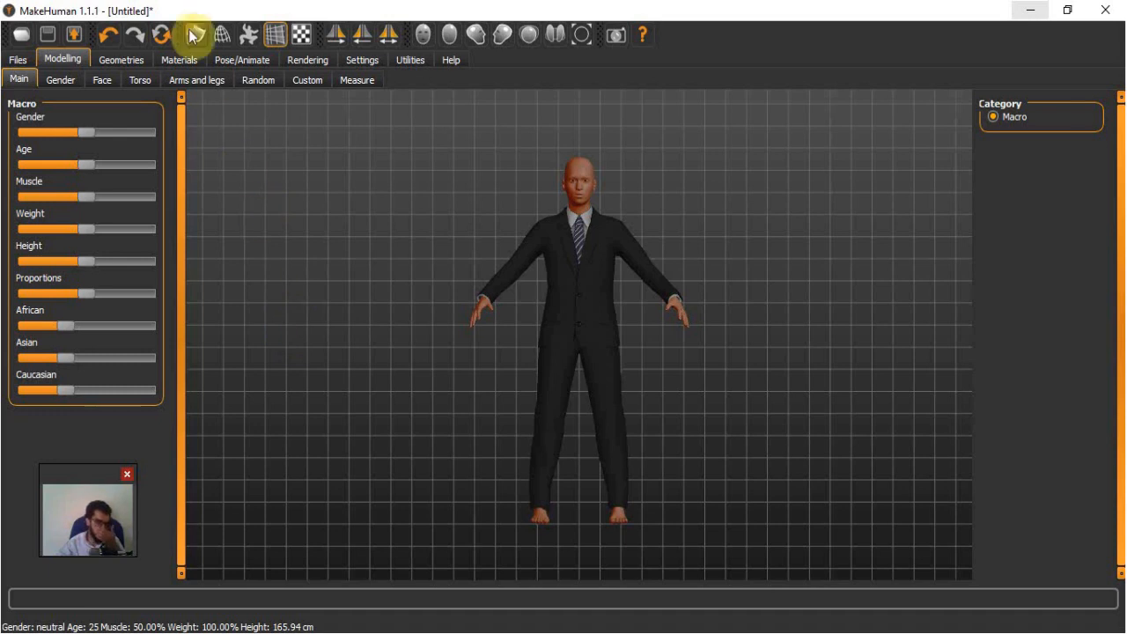
pyautogui.click(121, 59)
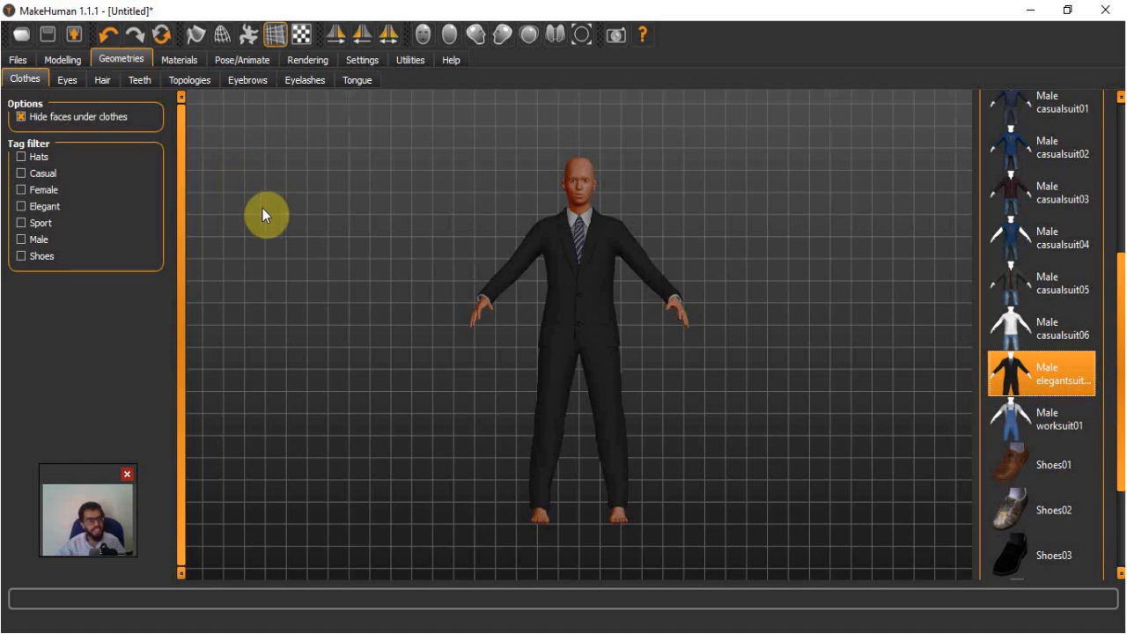
# Set the character's gender to fully male in the main modelling settings
pyautogui.click(62, 59)
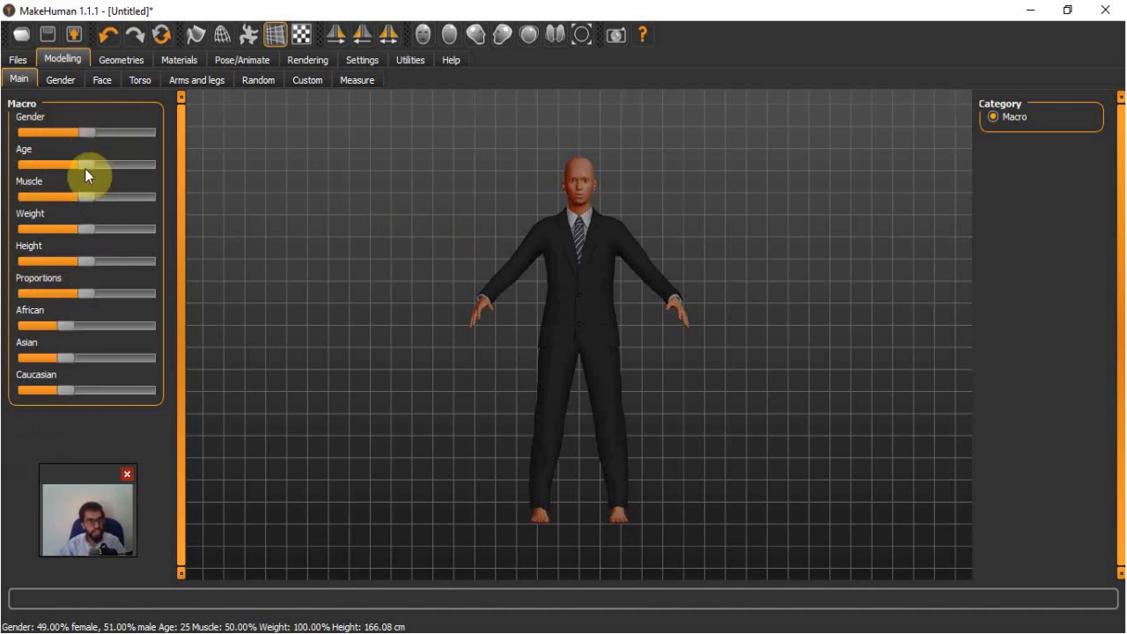
pyautogui.moveTo(86, 134); pyautogui.dragTo(151, 135)
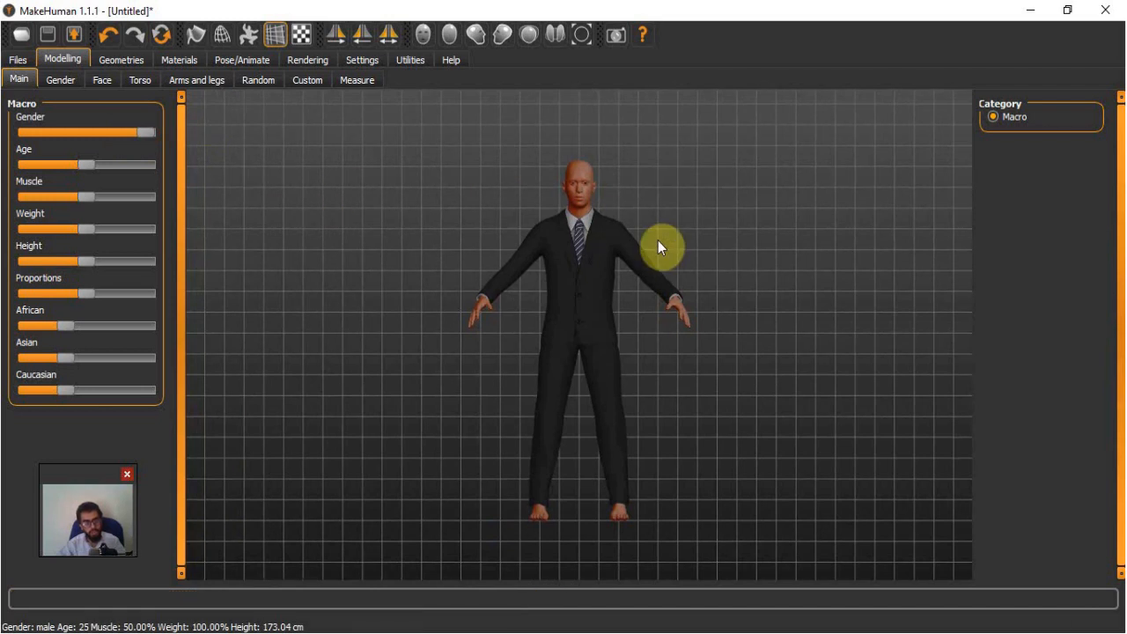
pyautogui.moveTo(145, 134)
pyautogui.mouseDown()
pyautogui.moveTo(43, 136)
pyautogui.moveTo(3, 152)
pyautogui.moveTo(165, 139)
pyautogui.mouseUp()
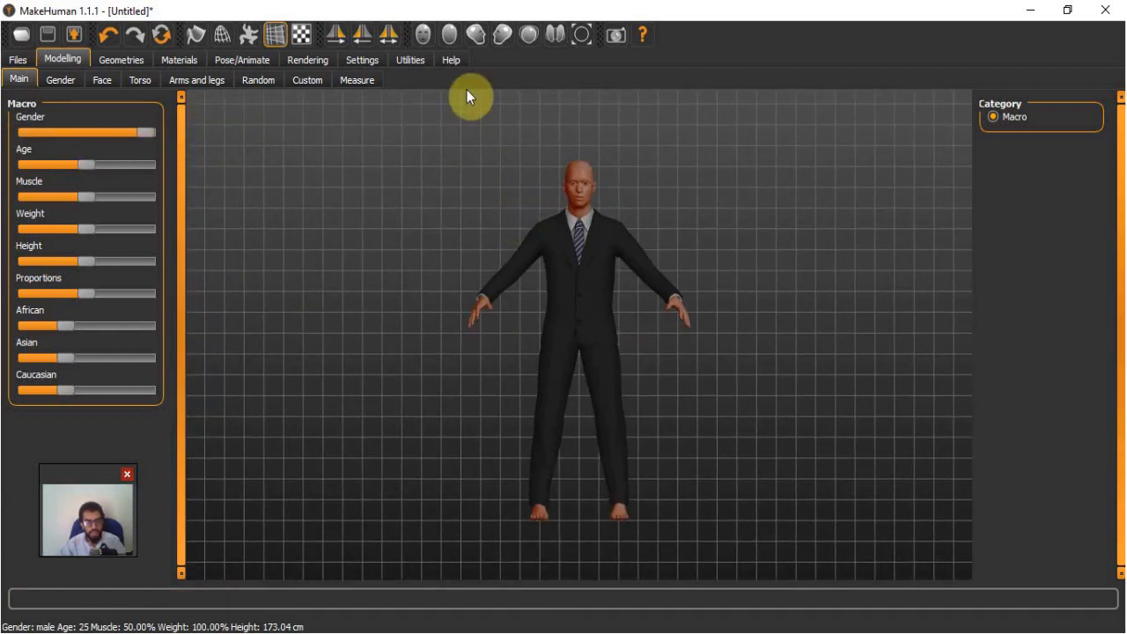
# Inspect the character from both sides, from the front, at an angle from above and close up
pyautogui.click(476, 35)
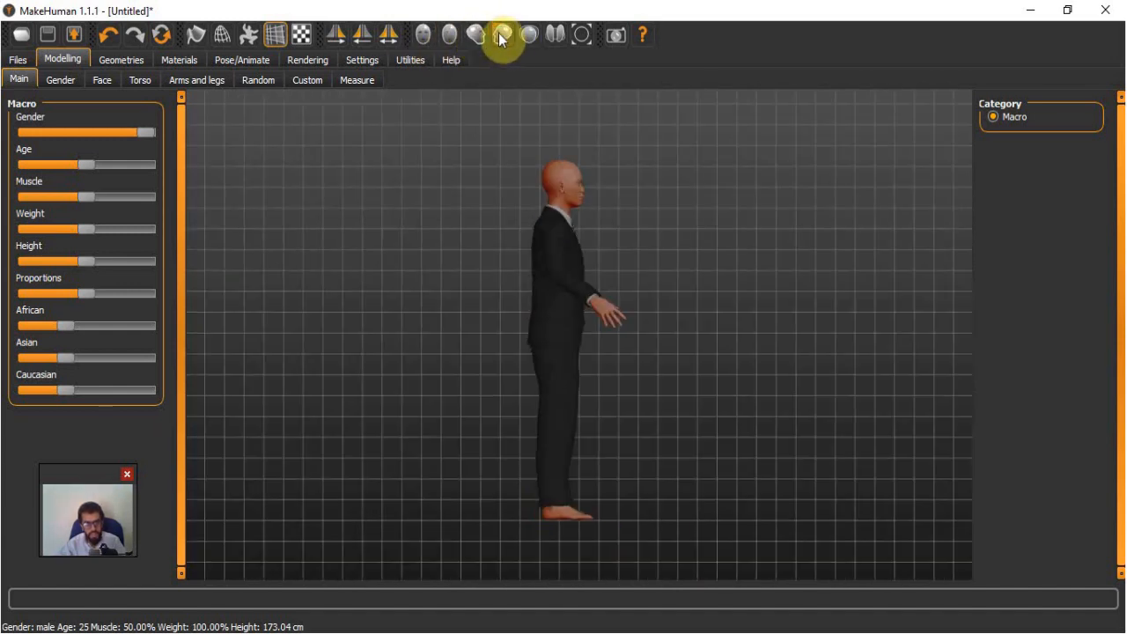
pyautogui.click(502, 36)
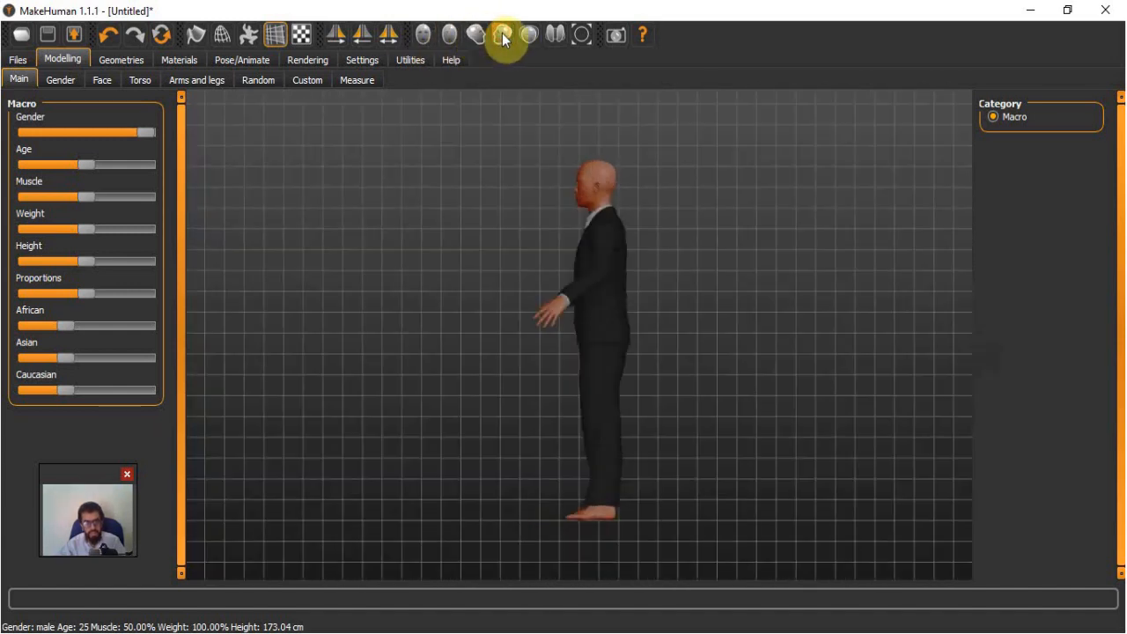
pyautogui.click(425, 36)
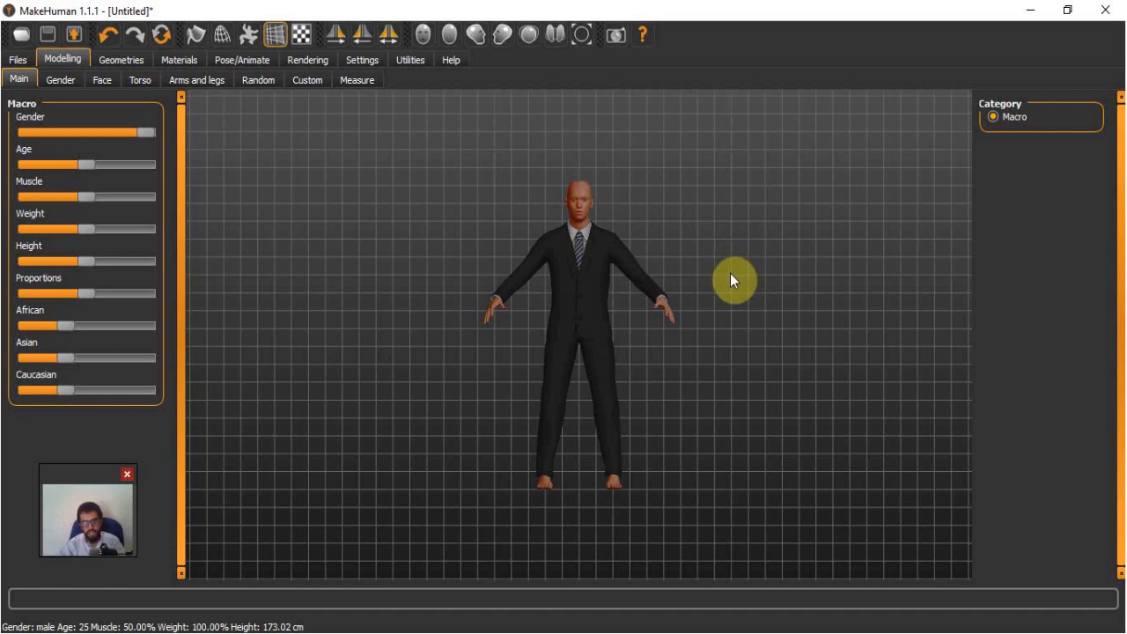
pyautogui.moveTo(730, 275); pyautogui.dragTo(709, 329)
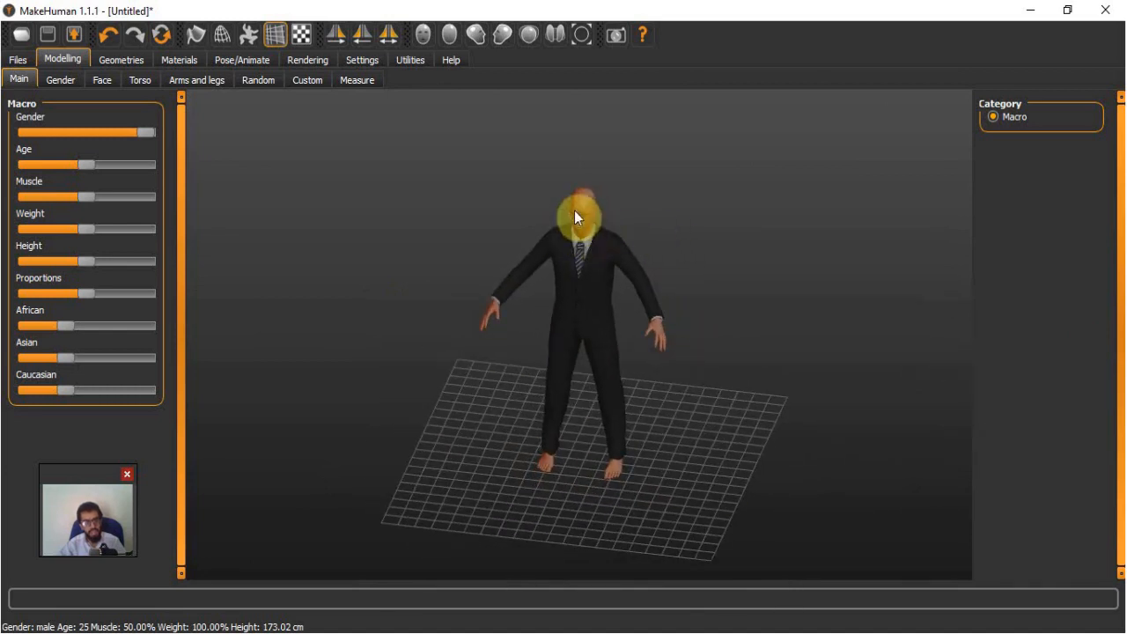
pyautogui.moveTo(575, 218); pyautogui.dragTo(604, 351, button='right')
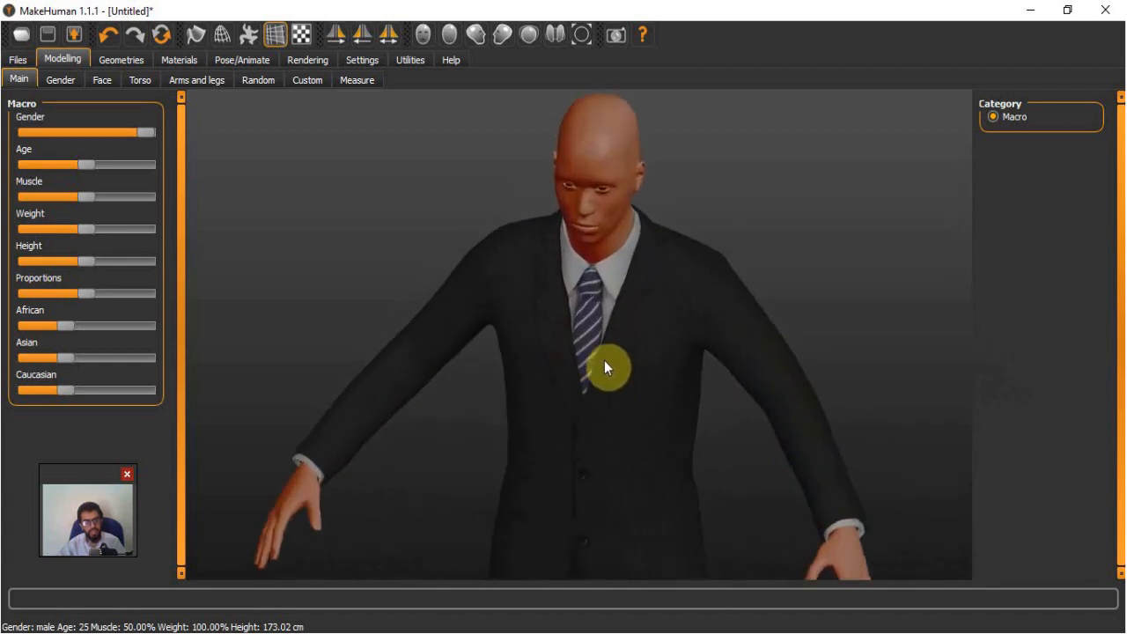
pyautogui.moveTo(614, 448); pyautogui.dragTo(162, 196, button='right')
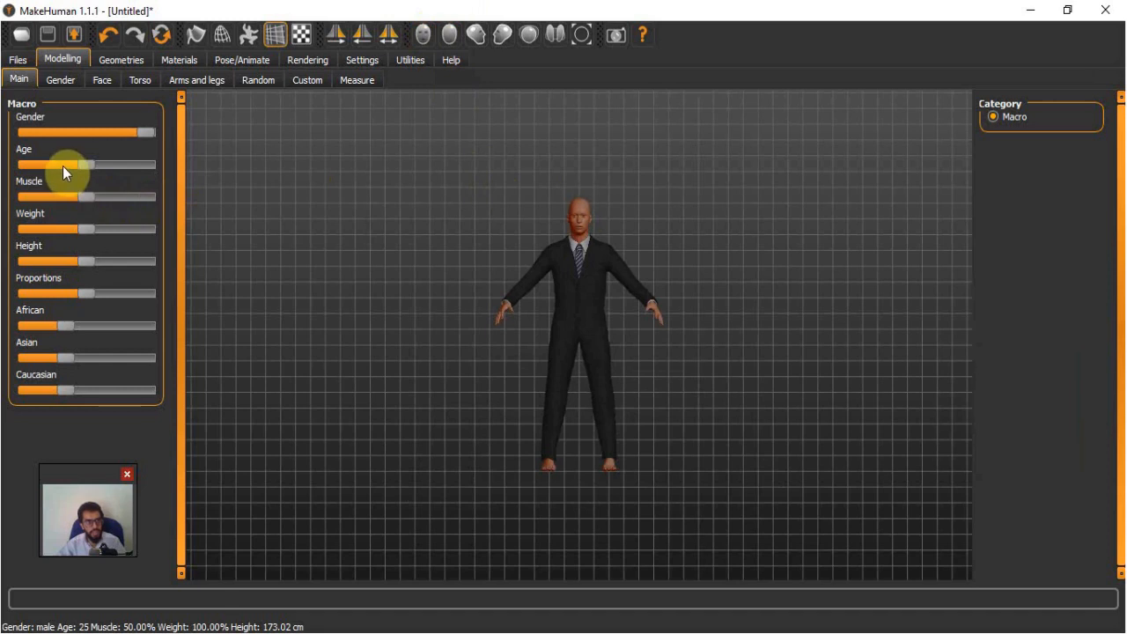
# Set the character's age to 1, raise the weight to about 102.4% and set the height to its maximum
pyautogui.moveTo(77, 163); pyautogui.dragTo(10, 163)
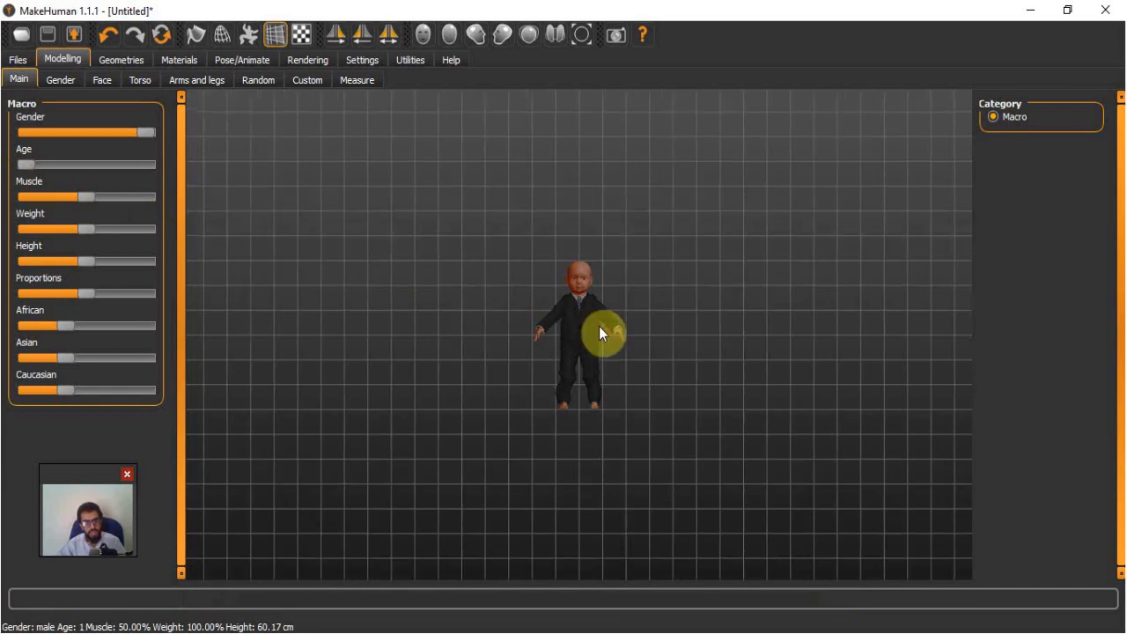
pyautogui.scroll(5, 549, 289)
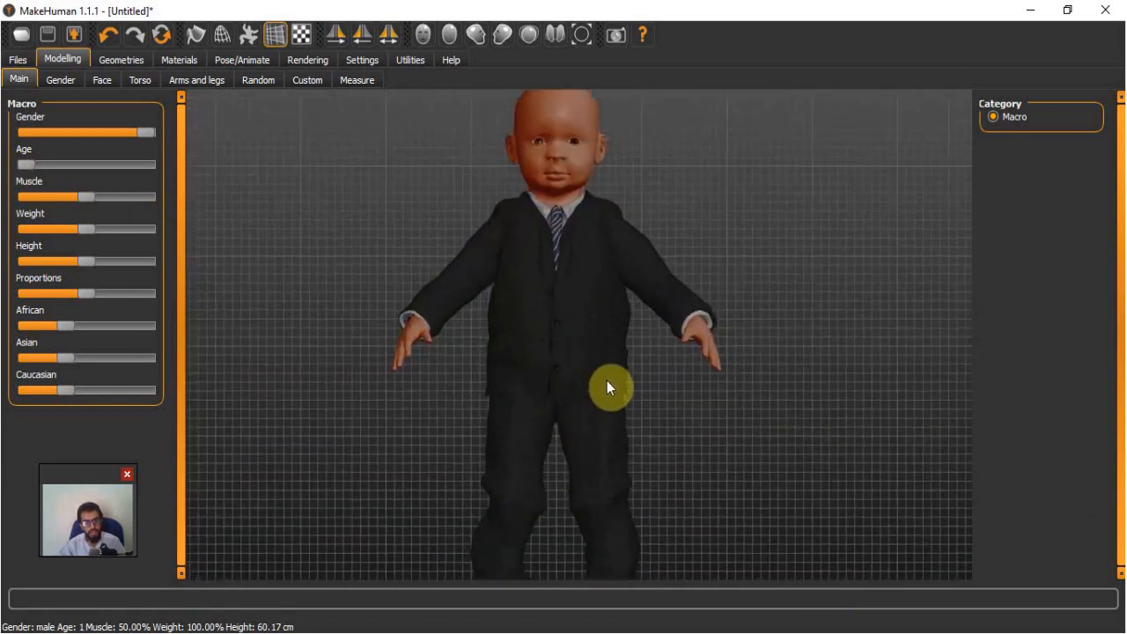
pyautogui.moveTo(85, 229); pyautogui.dragTo(146, 262)
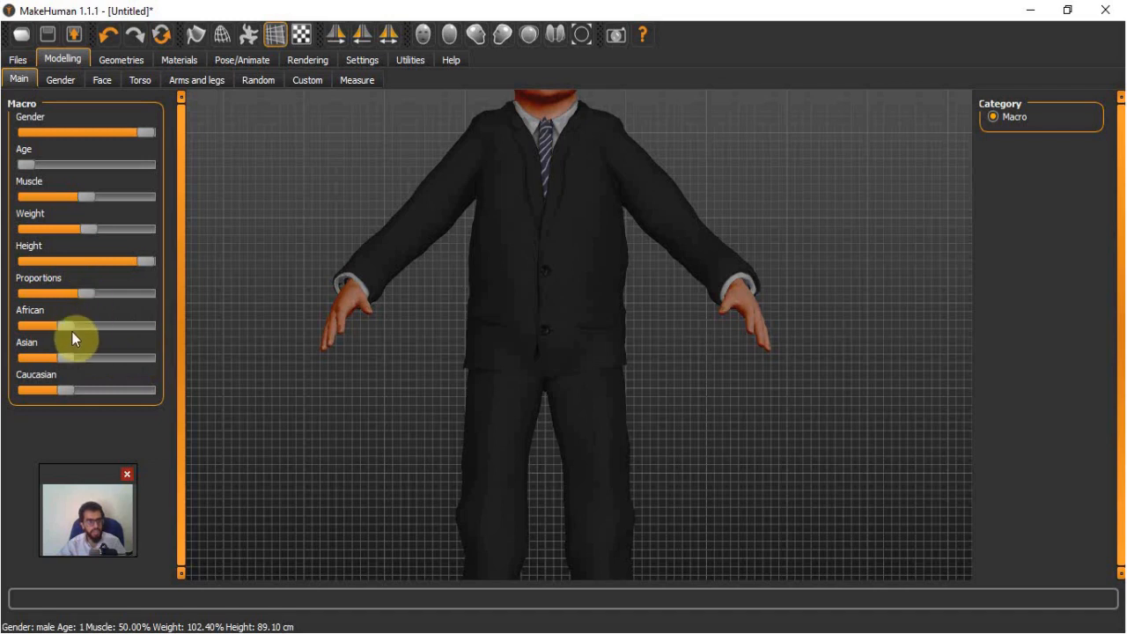
# Make the character's ethnicity fully Asian and set the age to 16
pyautogui.moveTo(66, 333); pyautogui.dragTo(150, 333)
pyautogui.moveTo(81, 357); pyautogui.dragTo(155, 357)
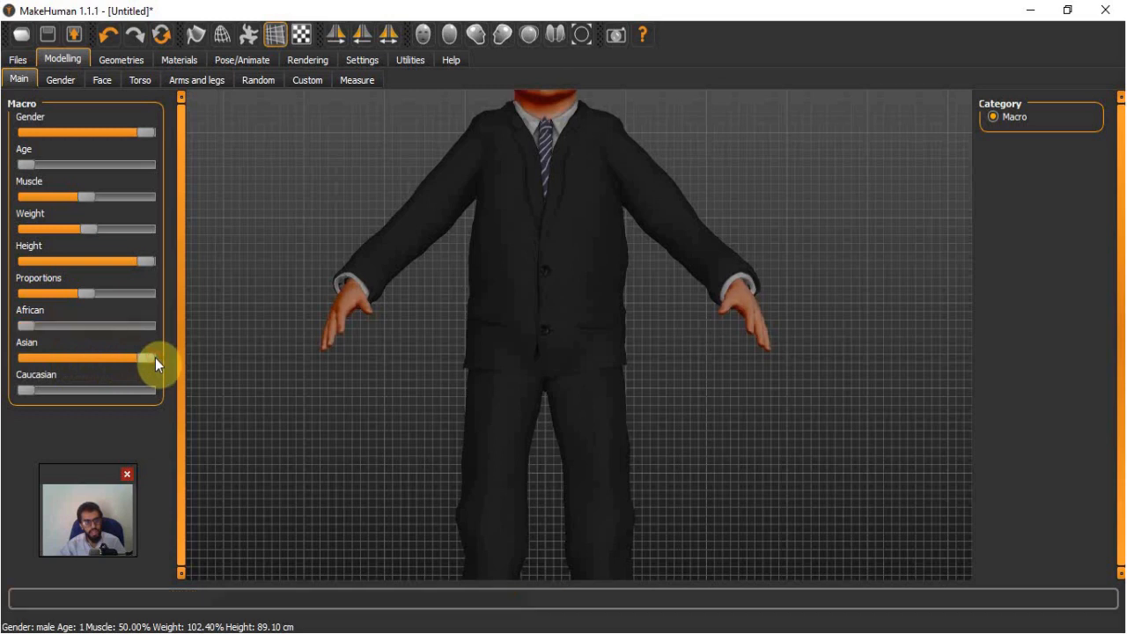
pyautogui.scroll(-5, 636, 355)
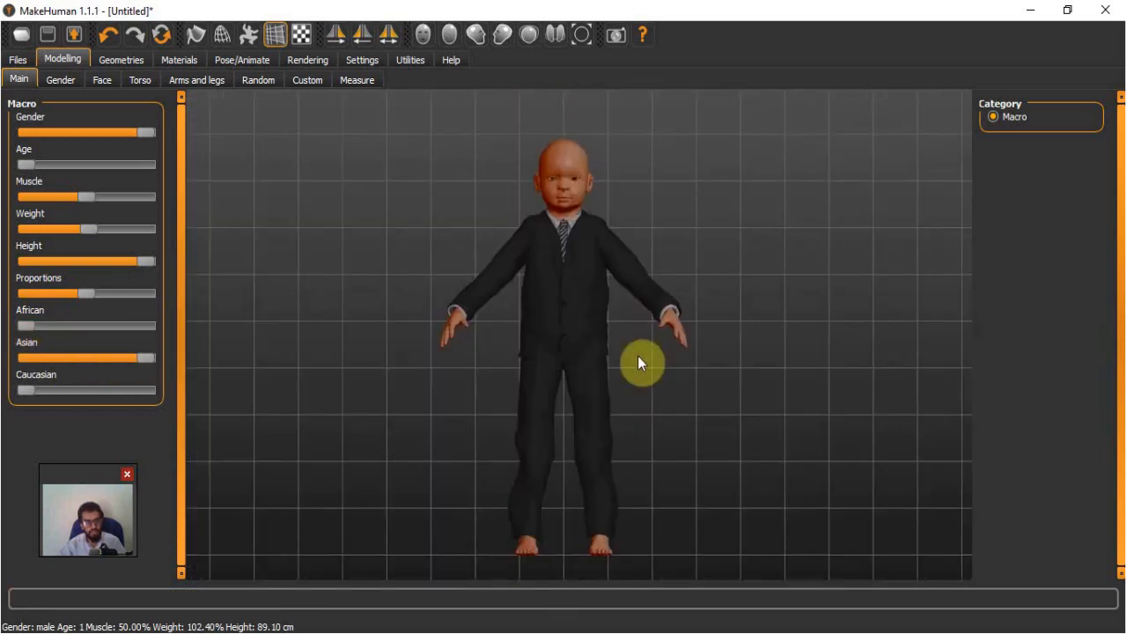
pyautogui.moveTo(25, 160); pyautogui.dragTo(61, 170)
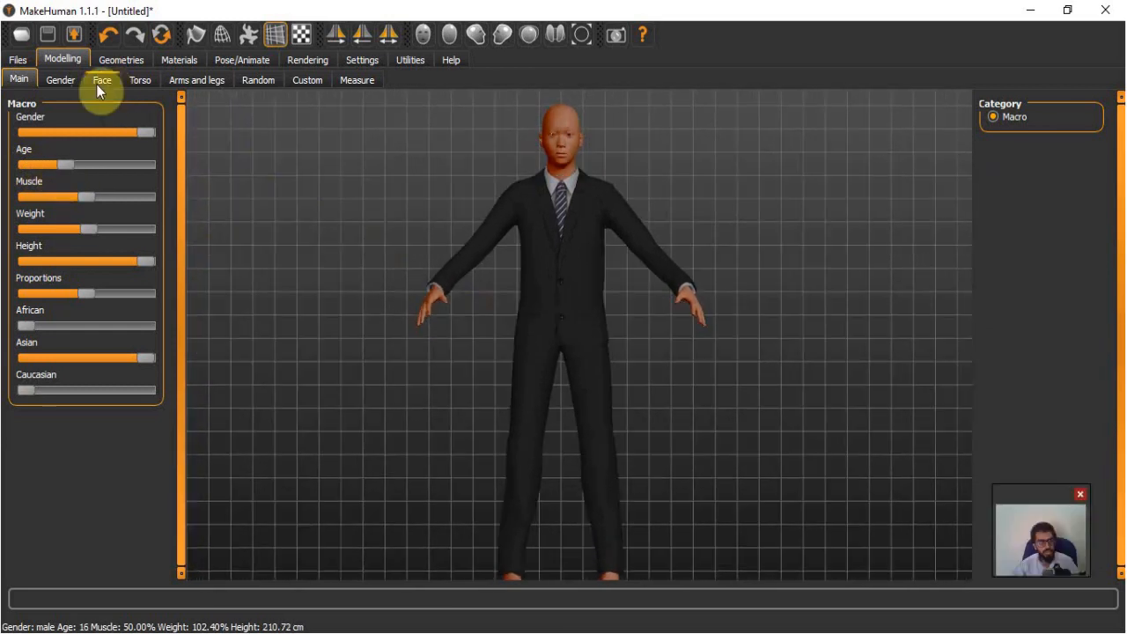
# Reshape the head by raising its age, fat slightly and roundness to nearly half, and reduce its vertical scale to about a quarter
pyautogui.click(98, 78)
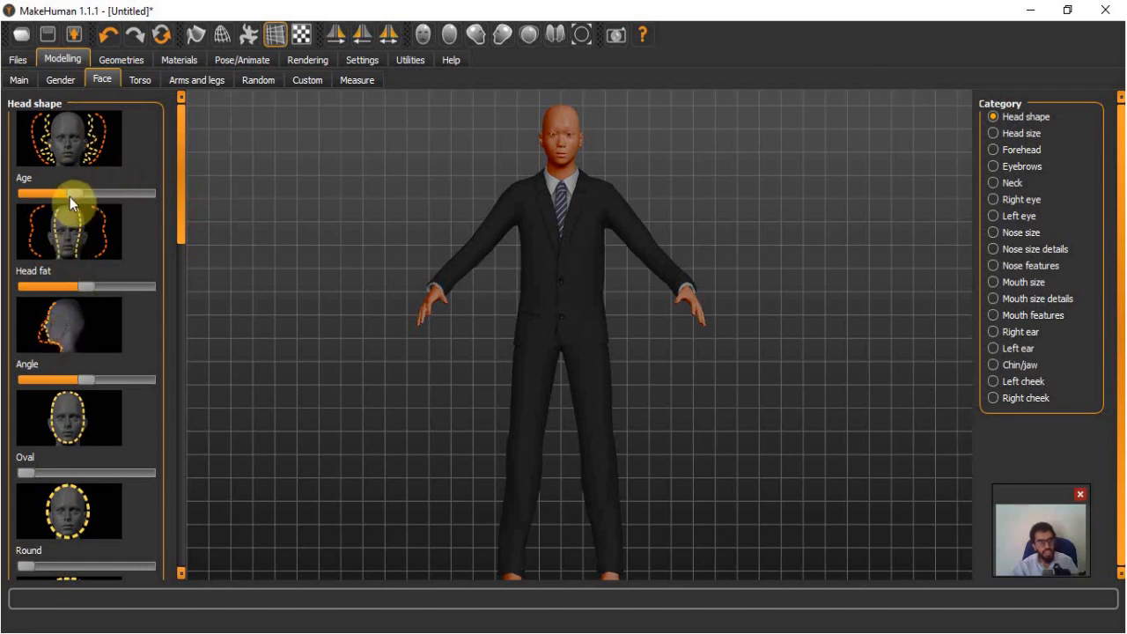
pyautogui.moveTo(80, 199); pyautogui.dragTo(104, 196)
pyautogui.moveTo(124, 288); pyautogui.dragTo(91, 291)
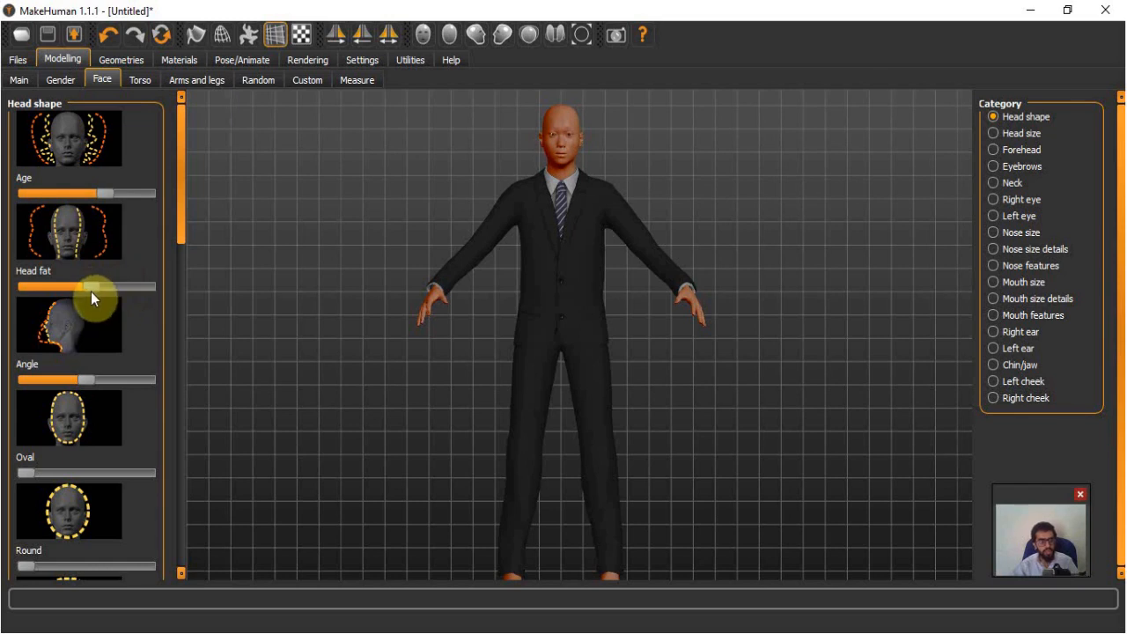
pyautogui.moveTo(34, 565); pyautogui.dragTo(78, 567)
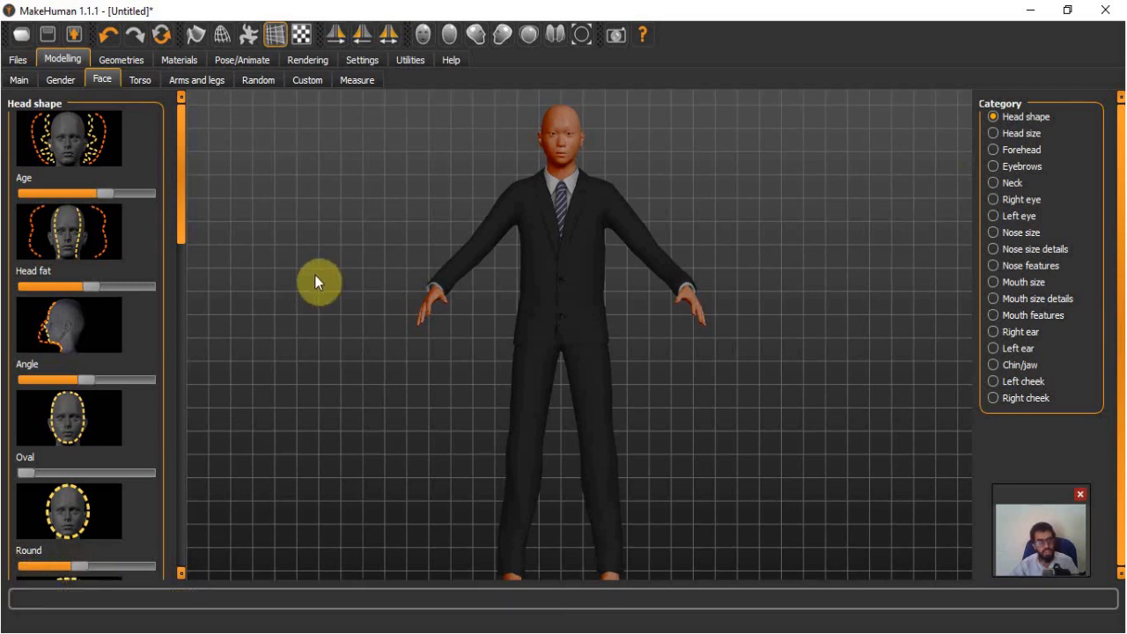
pyautogui.click(991, 133)
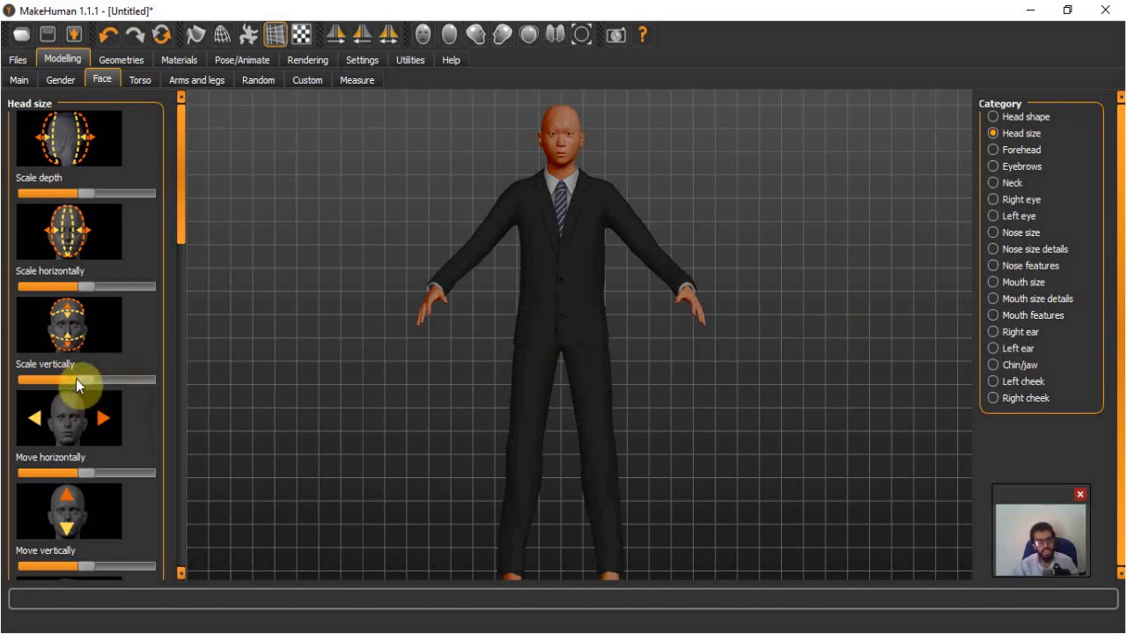
pyautogui.moveTo(86, 381); pyautogui.dragTo(53, 384)
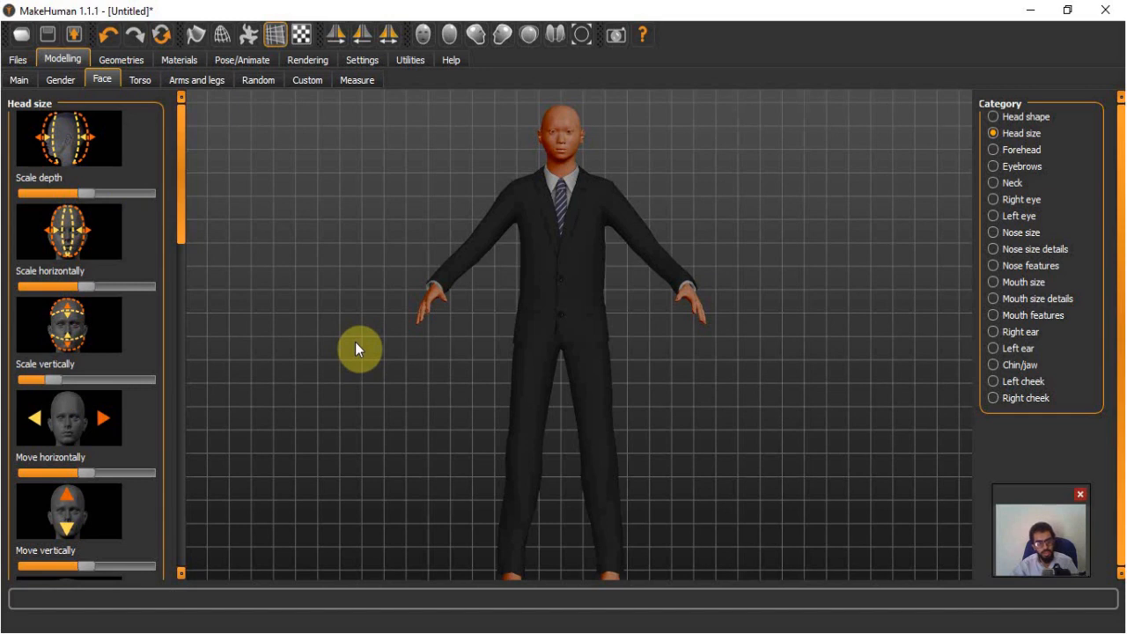
# Set the torso's depth and horizontal scales to their maximum and shift its horizontal position slightly below the midpoint
pyautogui.click(140, 78)
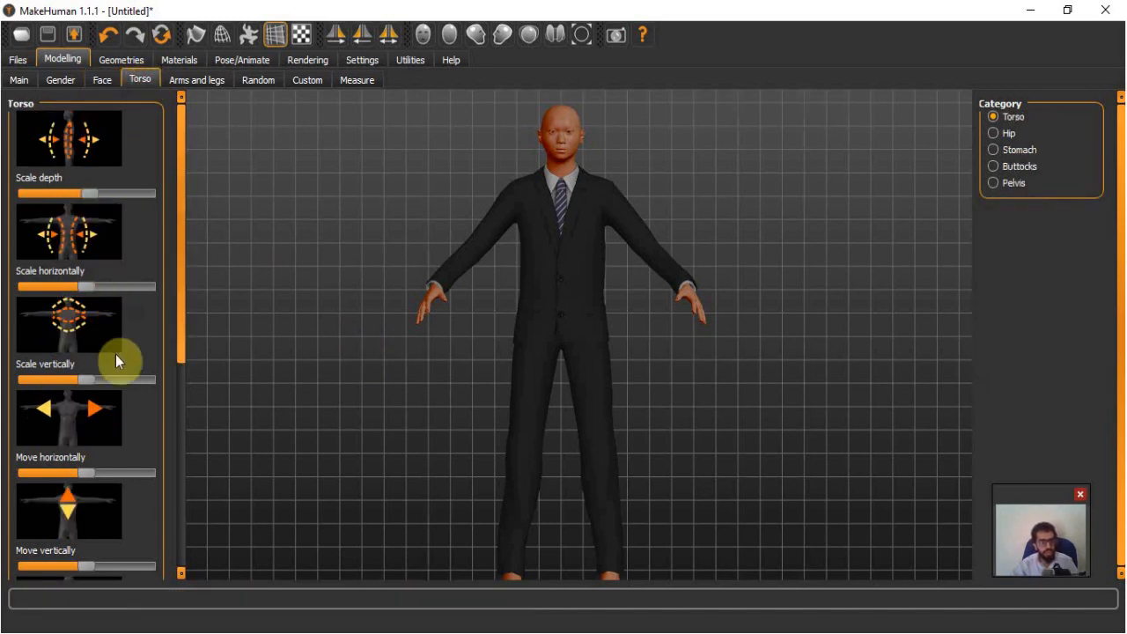
pyautogui.moveTo(118, 199); pyautogui.dragTo(158, 199)
pyautogui.click(77, 474)
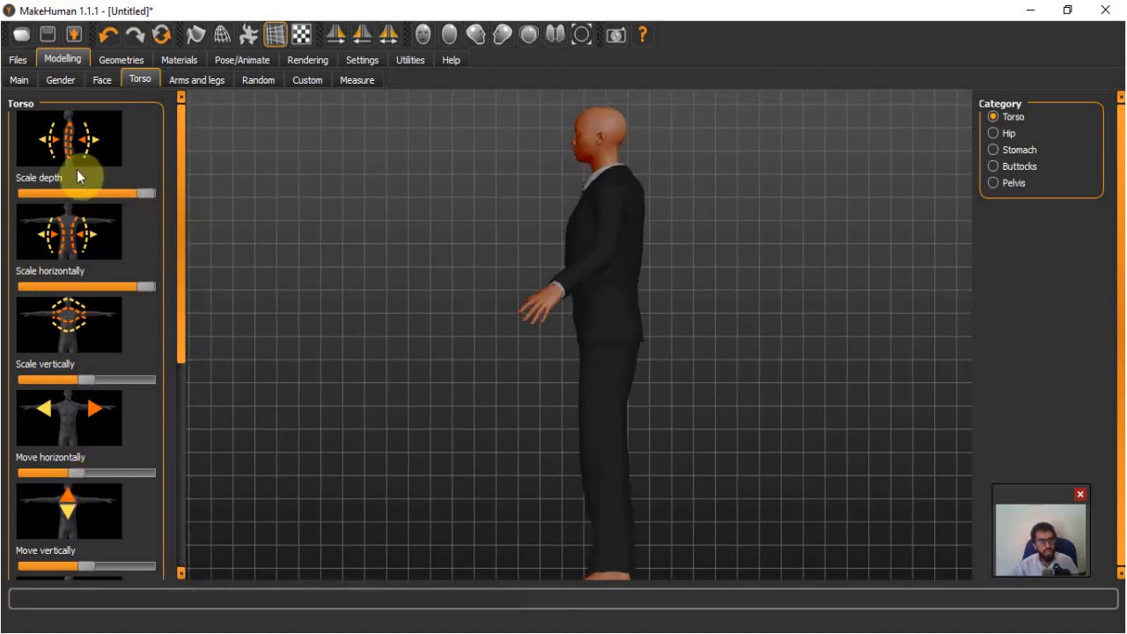
# Adjust the stomach by lowering the muscular tone below the midpoint and raising the pregnancy shape and navel position above it
pyautogui.click(197, 80)
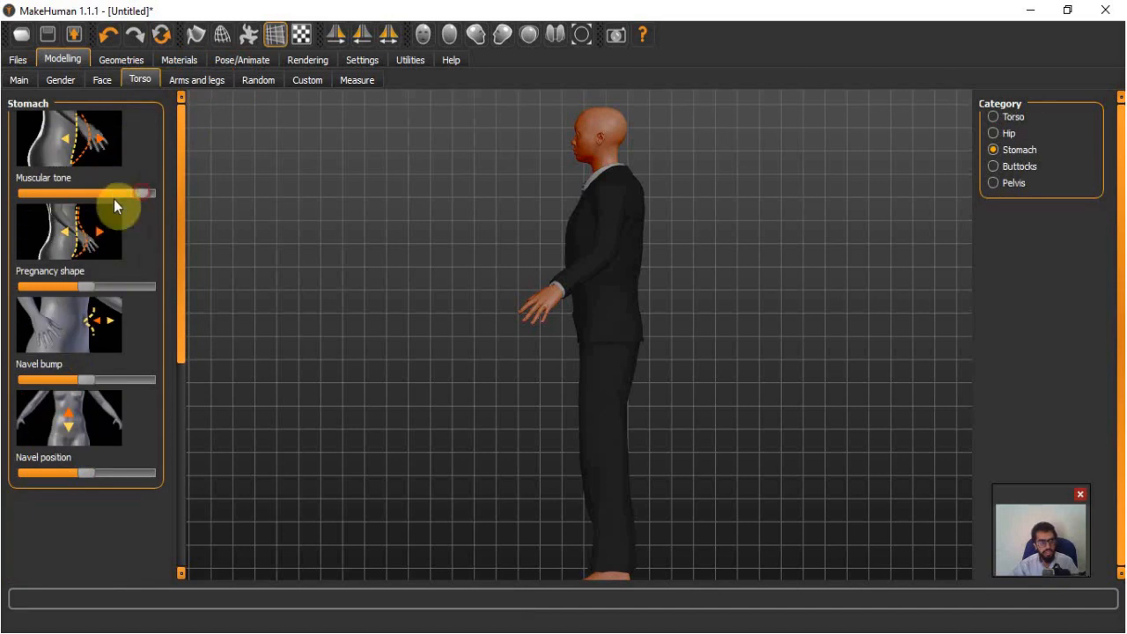
pyautogui.moveTo(114, 199); pyautogui.dragTo(68, 200)
pyautogui.moveTo(77, 286); pyautogui.dragTo(113, 287)
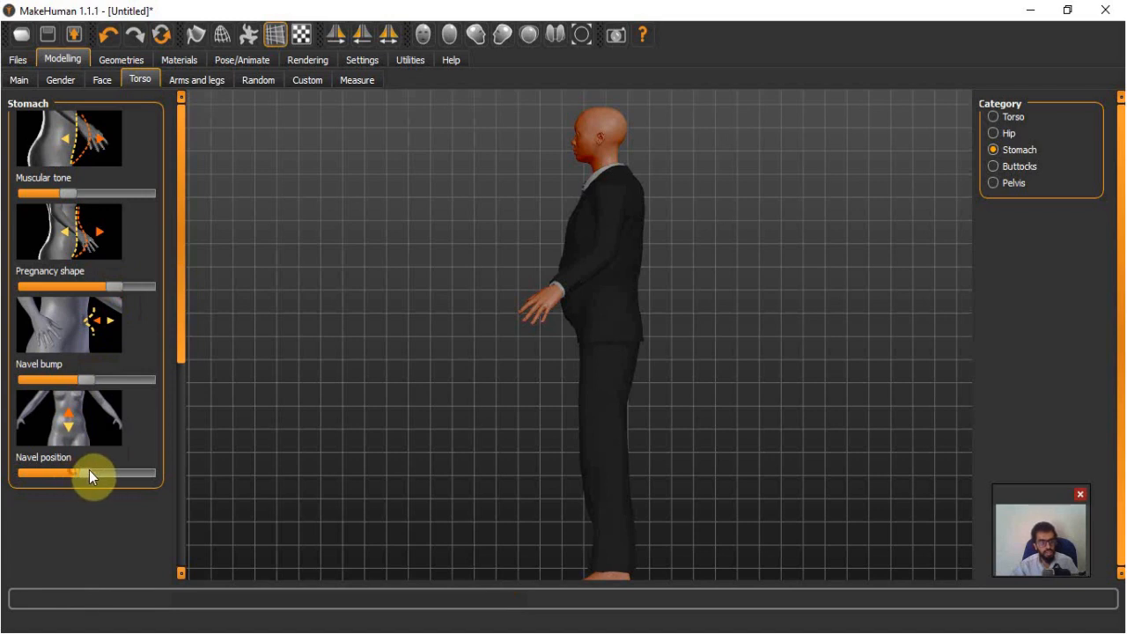
pyautogui.moveTo(105, 473); pyautogui.dragTo(111, 473)
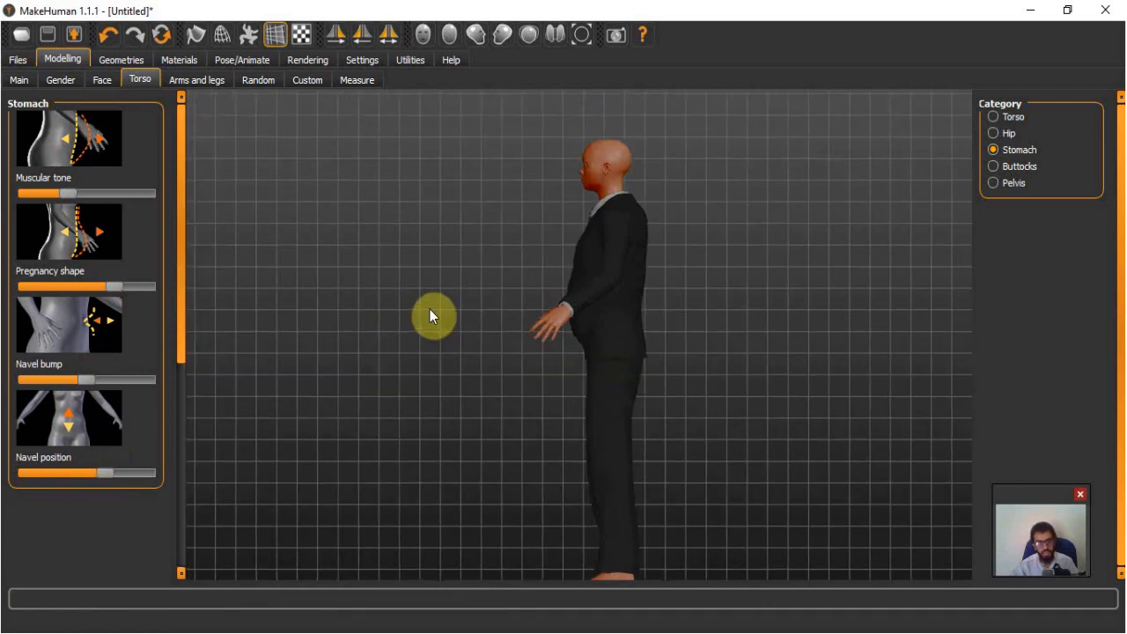
pyautogui.moveTo(420, 317); pyautogui.dragTo(494, 312)
# Filter the clothes by shoes, put Shoes04 on the character and clear the shoes filter
pyautogui.click(195, 84)
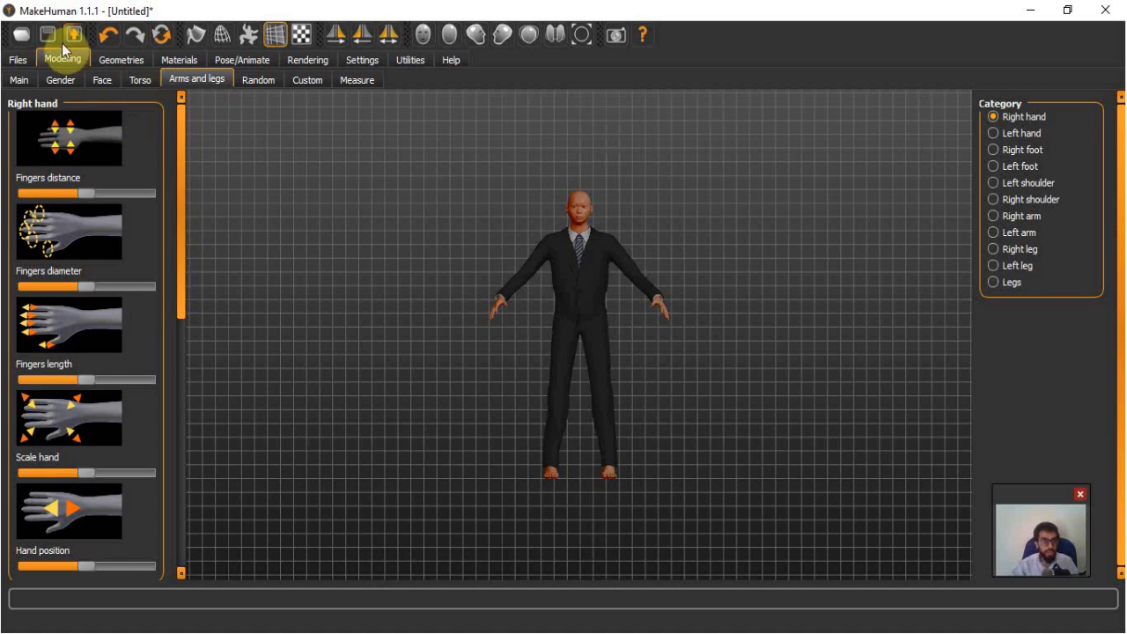
pyautogui.click(124, 59)
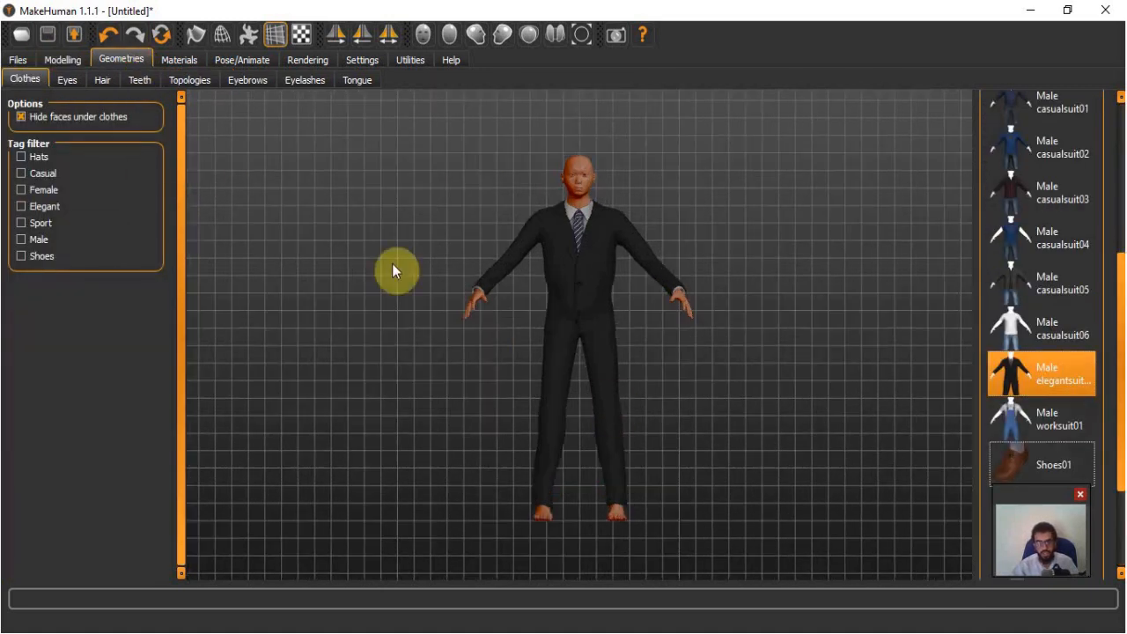
pyautogui.click(20, 256)
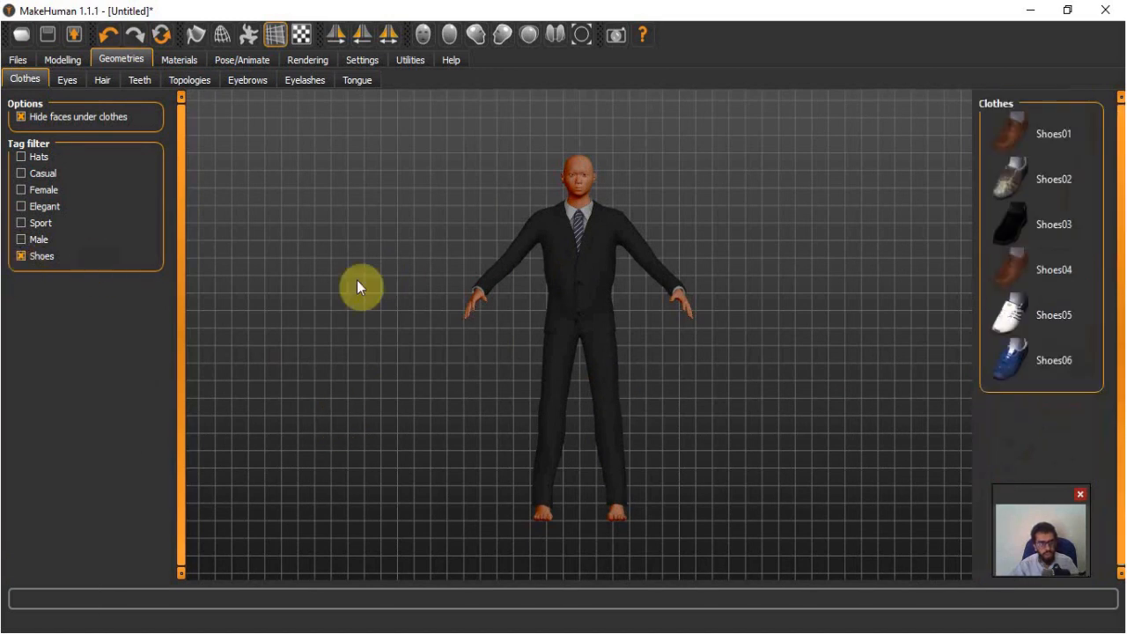
pyautogui.click(1046, 273)
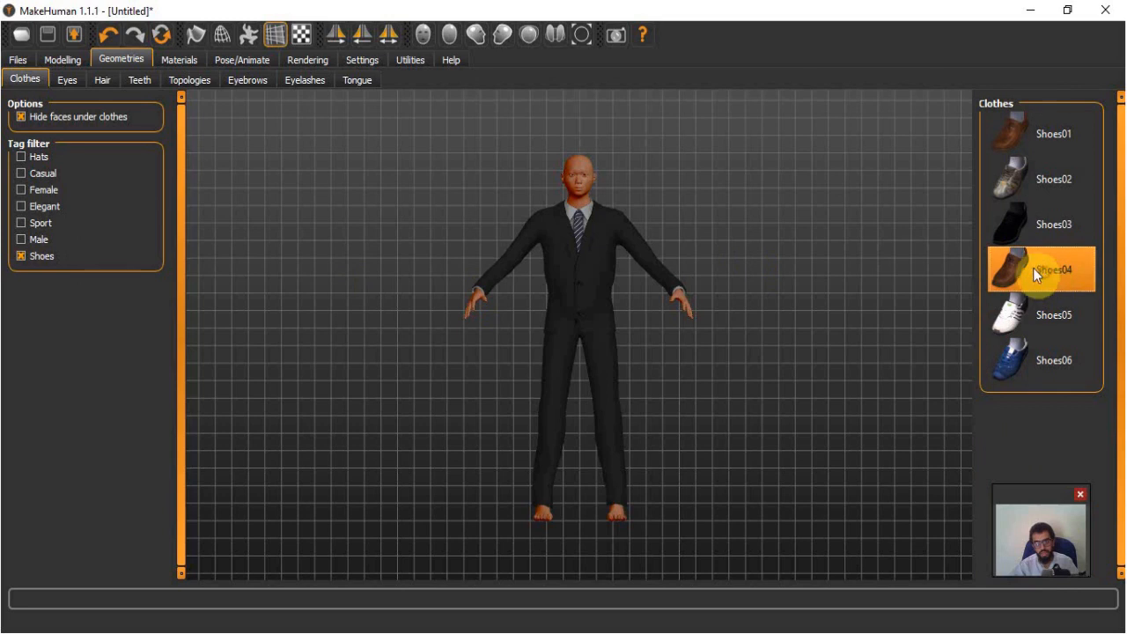
pyautogui.click(20, 256)
# Try the Fedora from the hats on the character and undo it
pyautogui.click(20, 157)
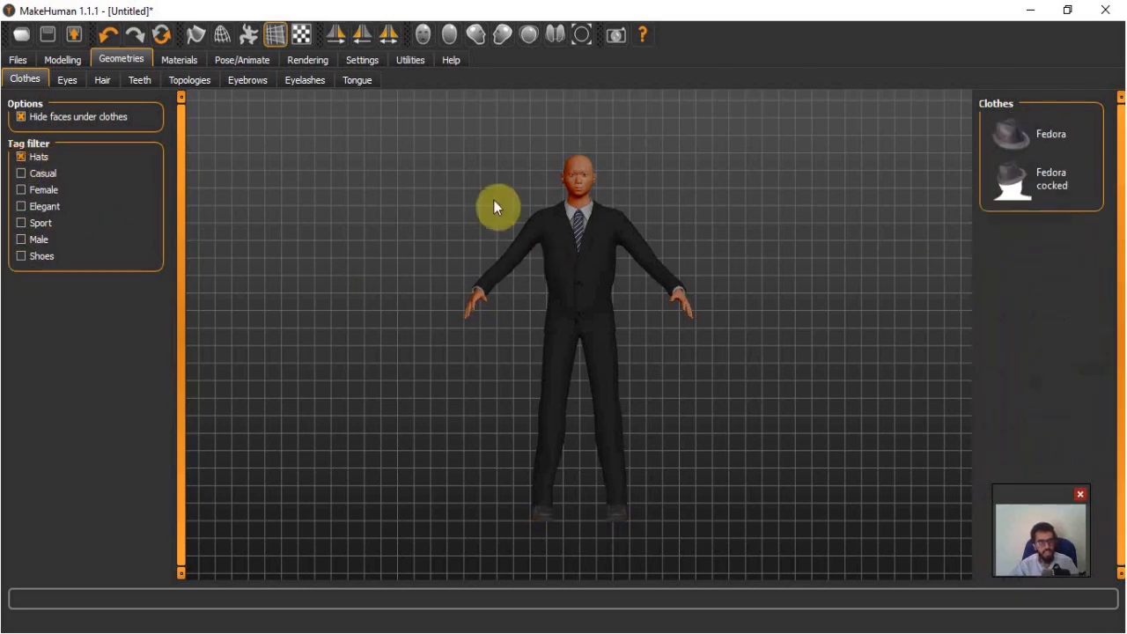
pyautogui.click(1031, 130)
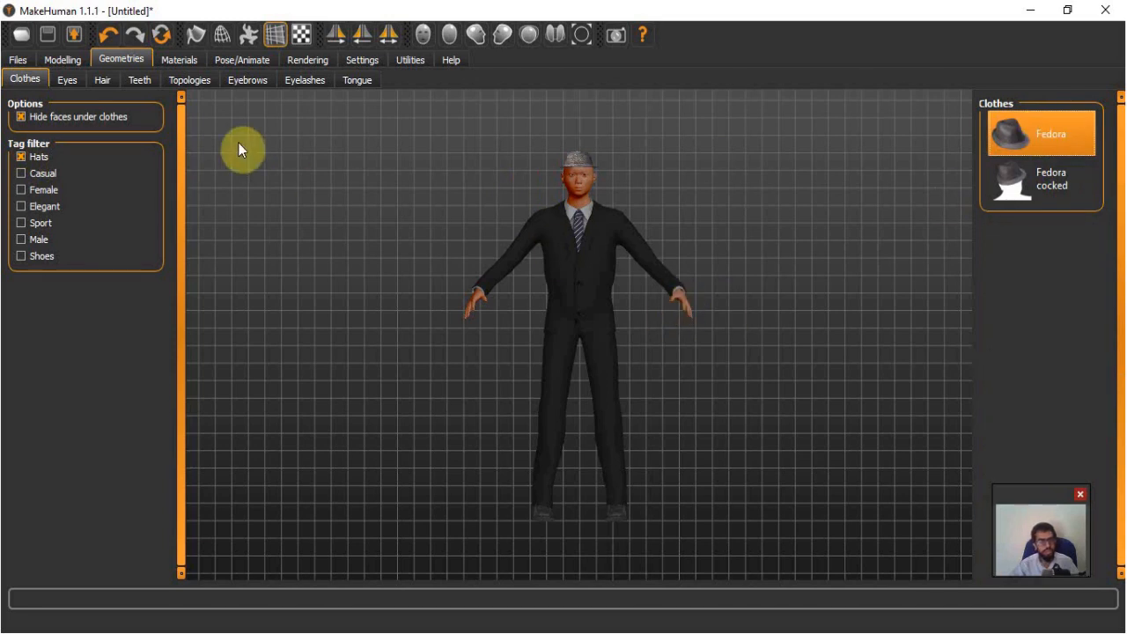
pyautogui.click(108, 35)
# Filter the hairstyles by male and give the character the Short04 hair
pyautogui.click(101, 81)
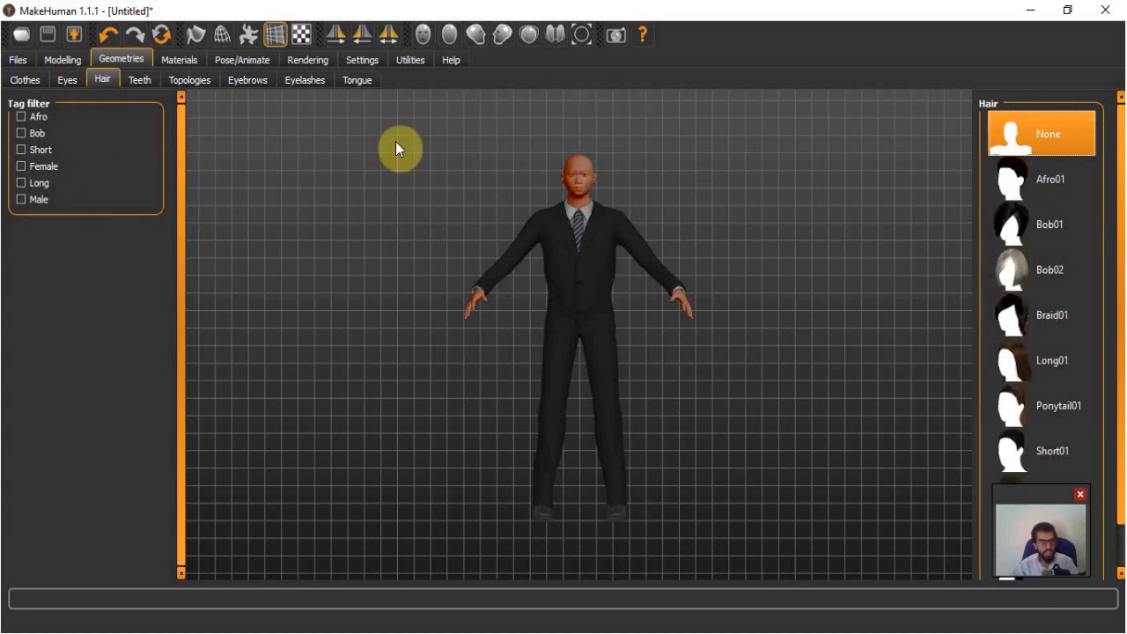
pyautogui.click(21, 199)
pyautogui.click(1051, 216)
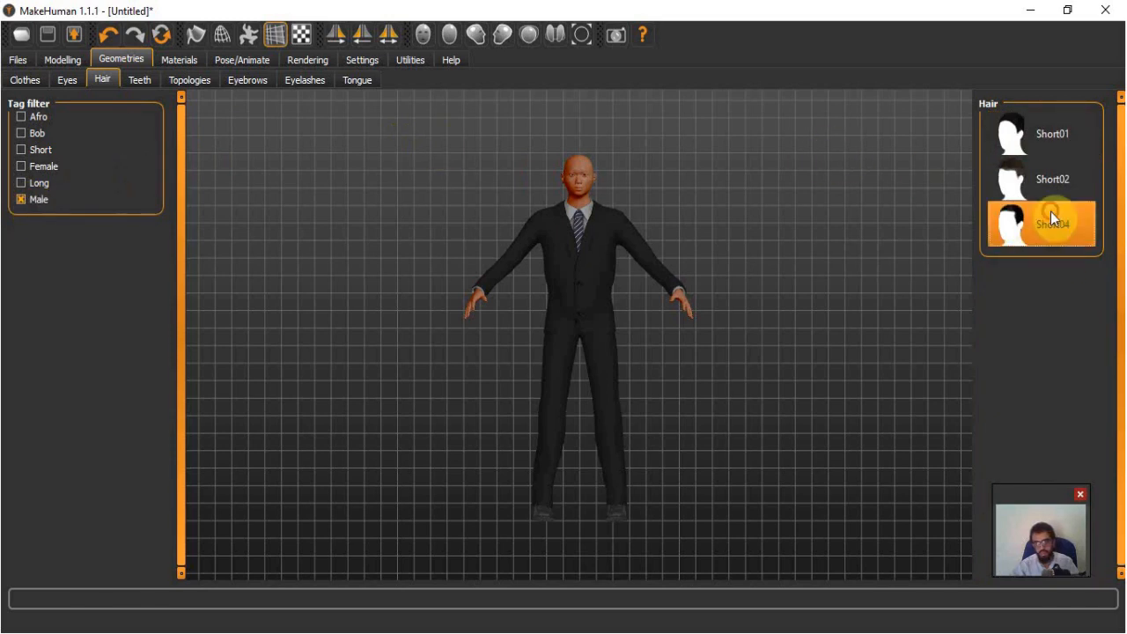
# Give the character the Teeth base set of teeth
pyautogui.click(138, 81)
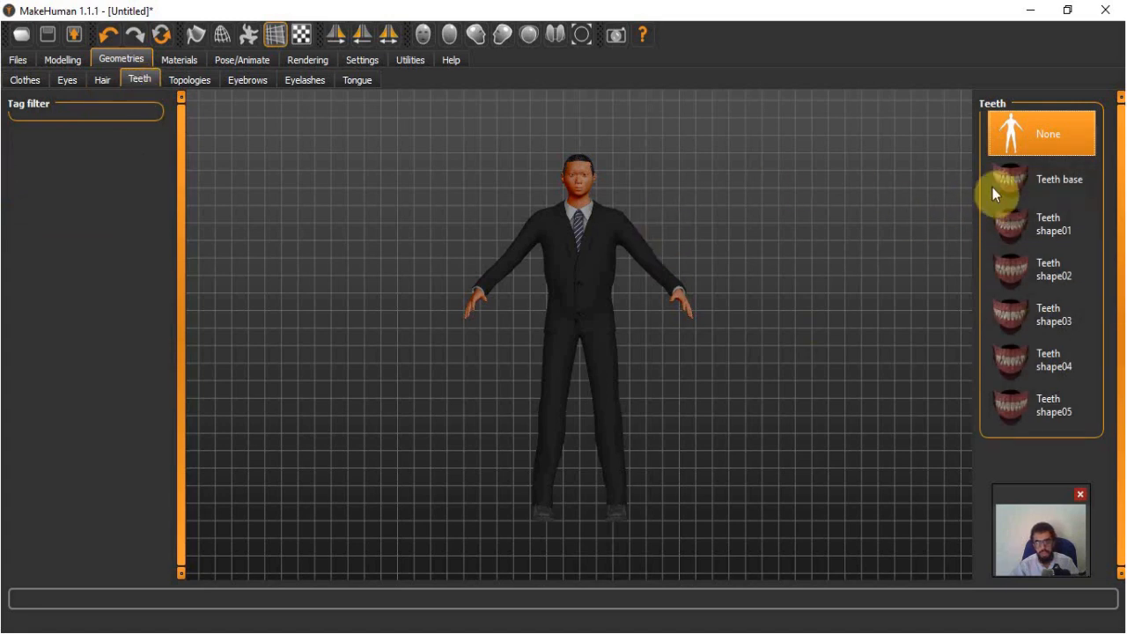
pyautogui.click(1065, 182)
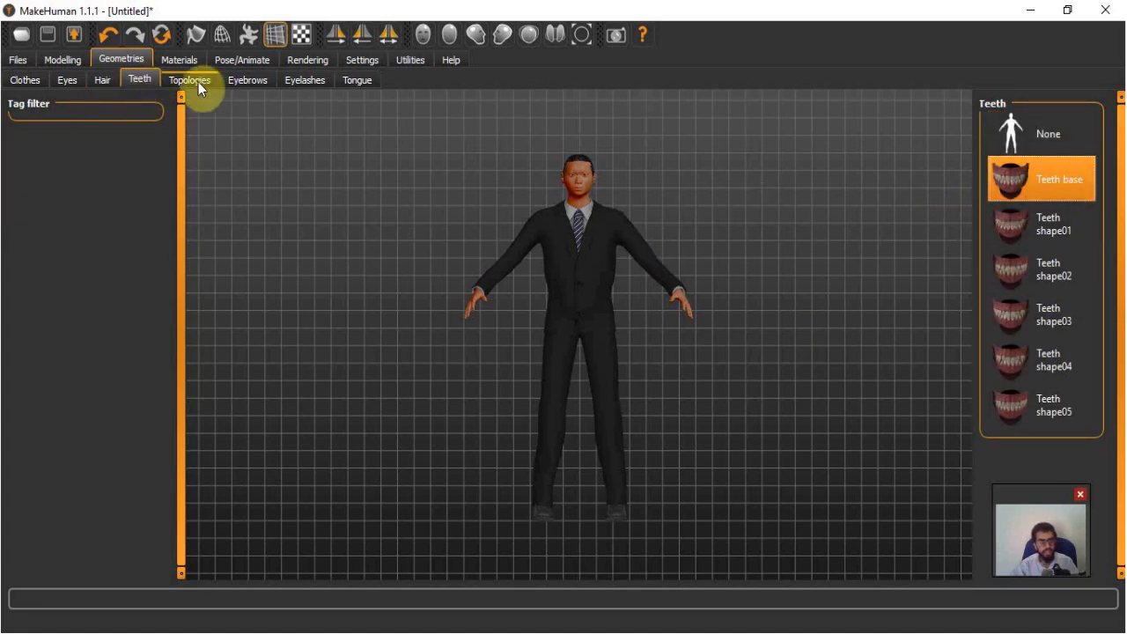
# Give the character the Eyebrow003 eyebrows and the Eyelashes04 eyelashes
pyautogui.click(202, 81)
pyautogui.click(243, 78)
pyautogui.click(1090, 326)
pyautogui.click(1051, 444)
pyautogui.click(1041, 379)
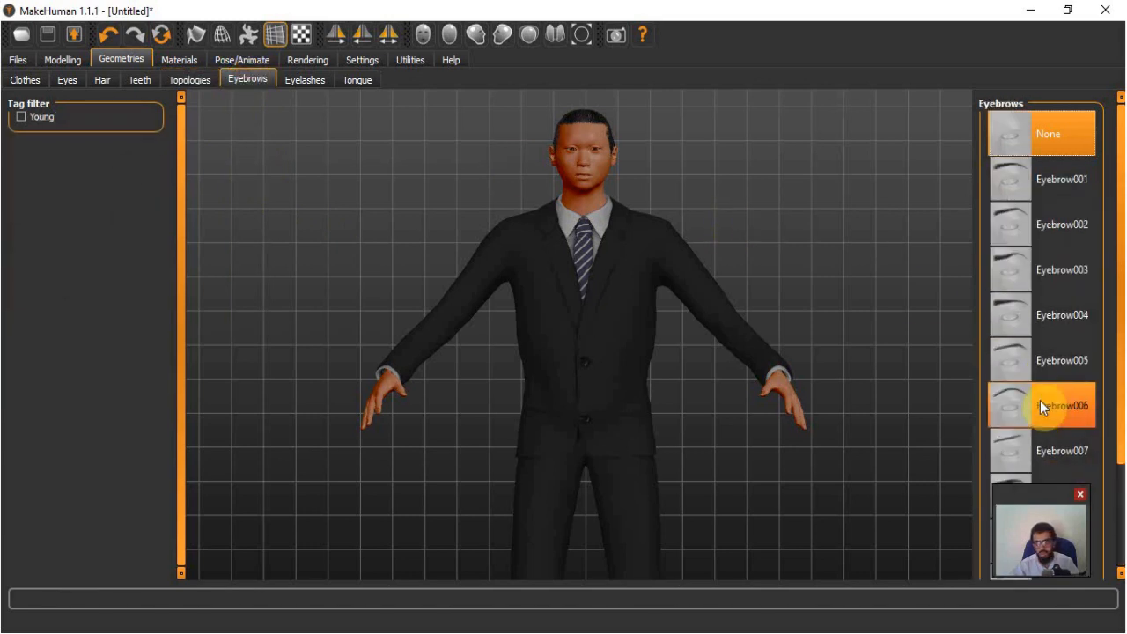
pyautogui.click(1038, 274)
pyautogui.click(1021, 264)
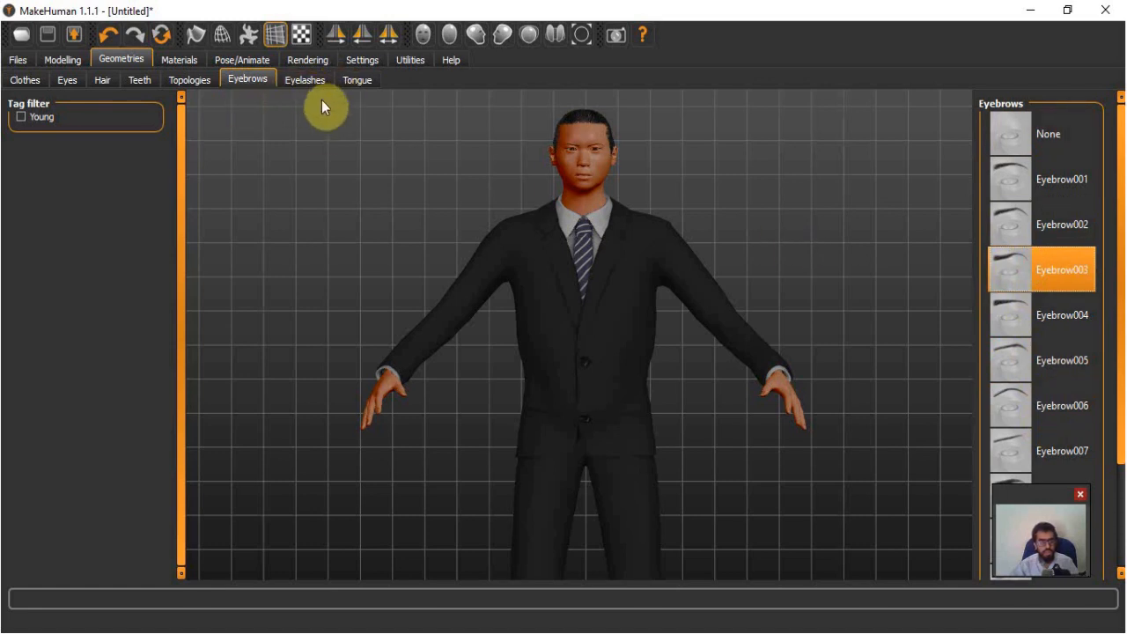
pyautogui.click(305, 79)
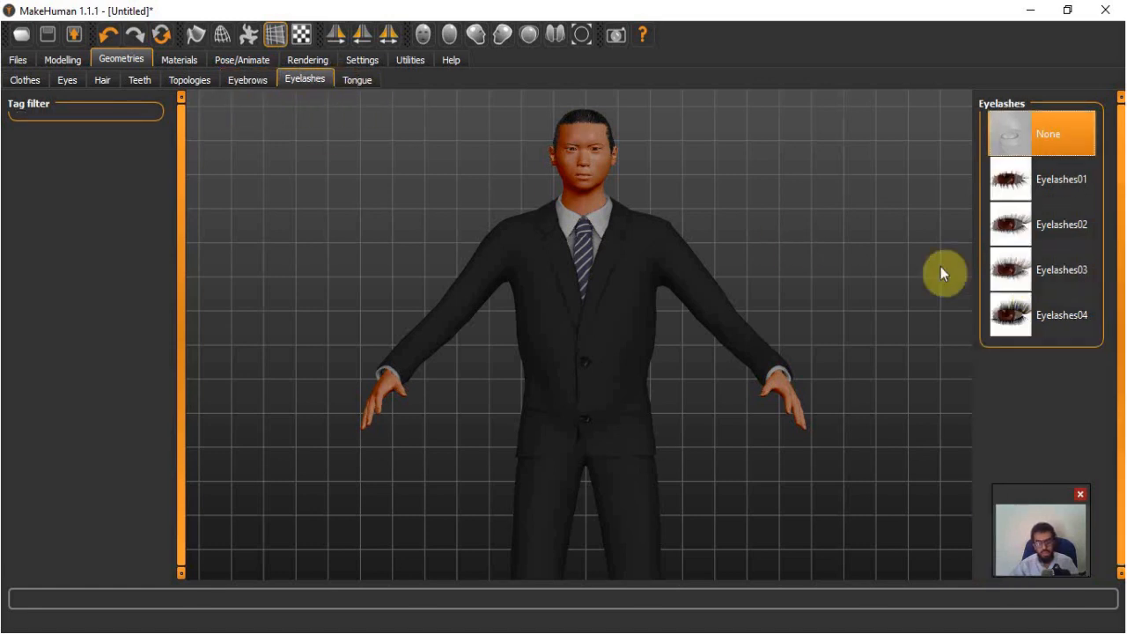
pyautogui.click(1070, 313)
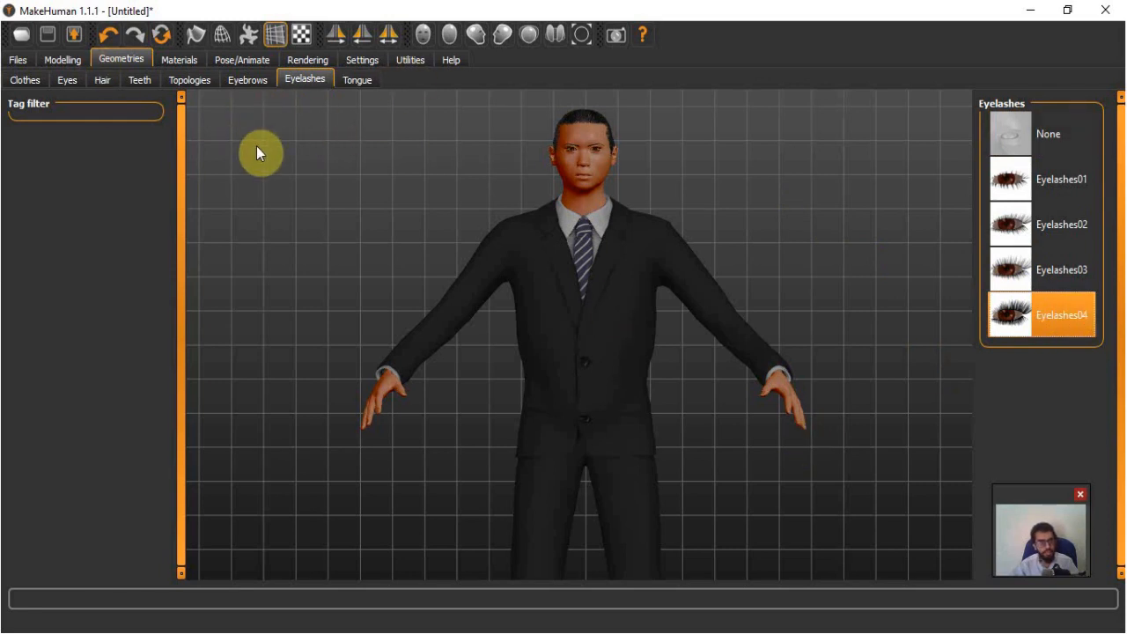
# Apply the Old asian male skin material to the character
pyautogui.click(180, 59)
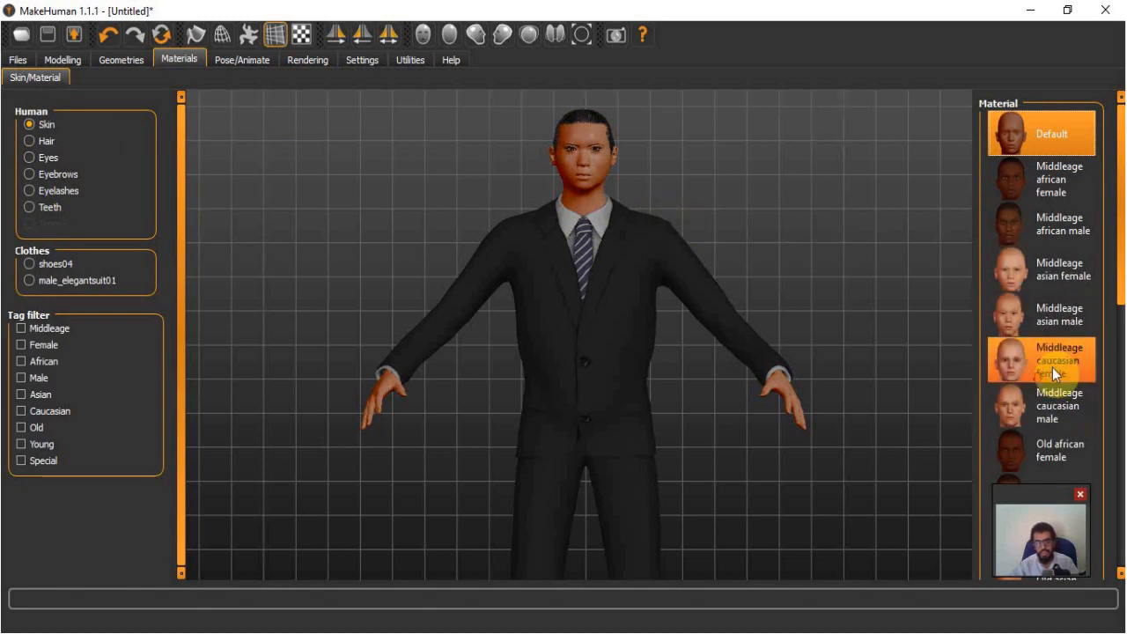
pyautogui.scroll(-1, 1123, 343)
pyautogui.scroll(-5, 1122, 353)
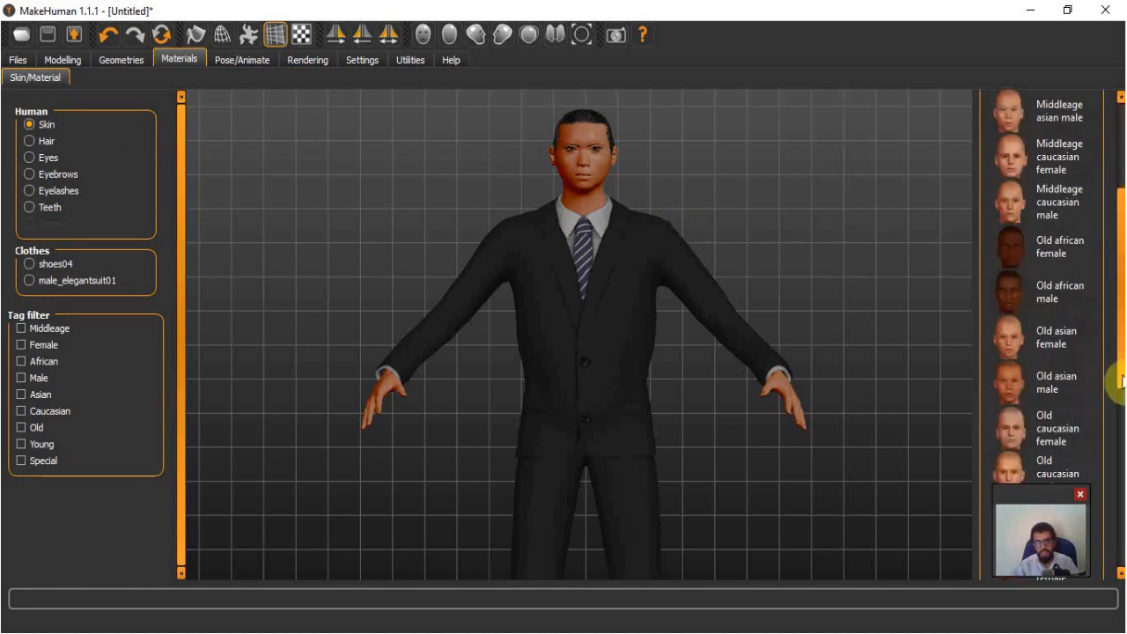
pyautogui.click(1042, 382)
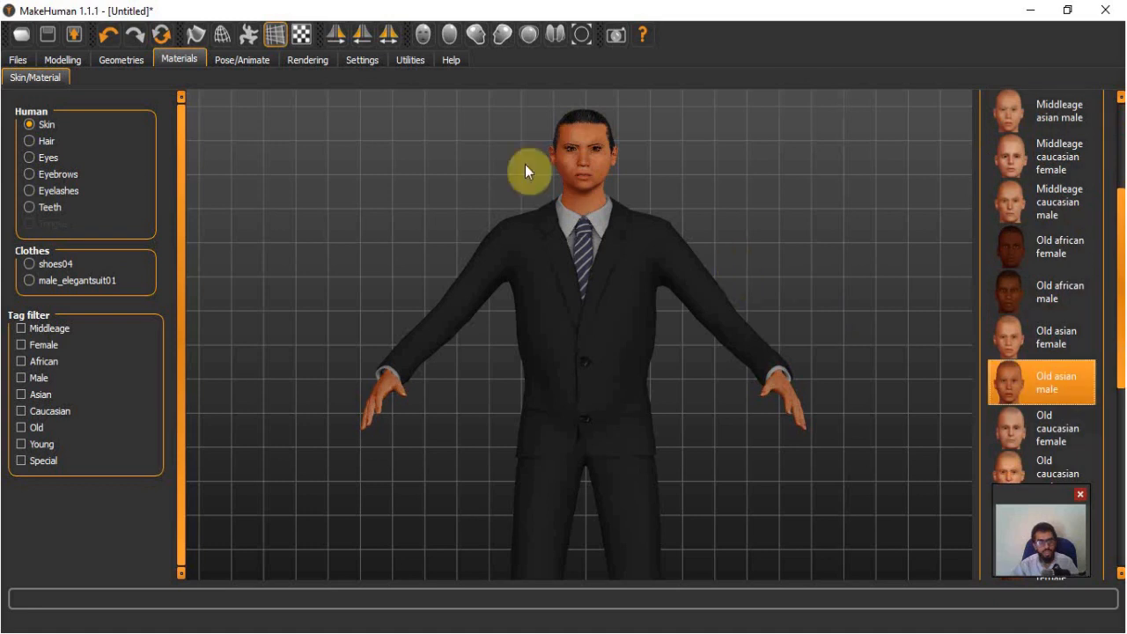
# Add the Cmu mb rig preset to the character as its skeleton
pyautogui.click(233, 62)
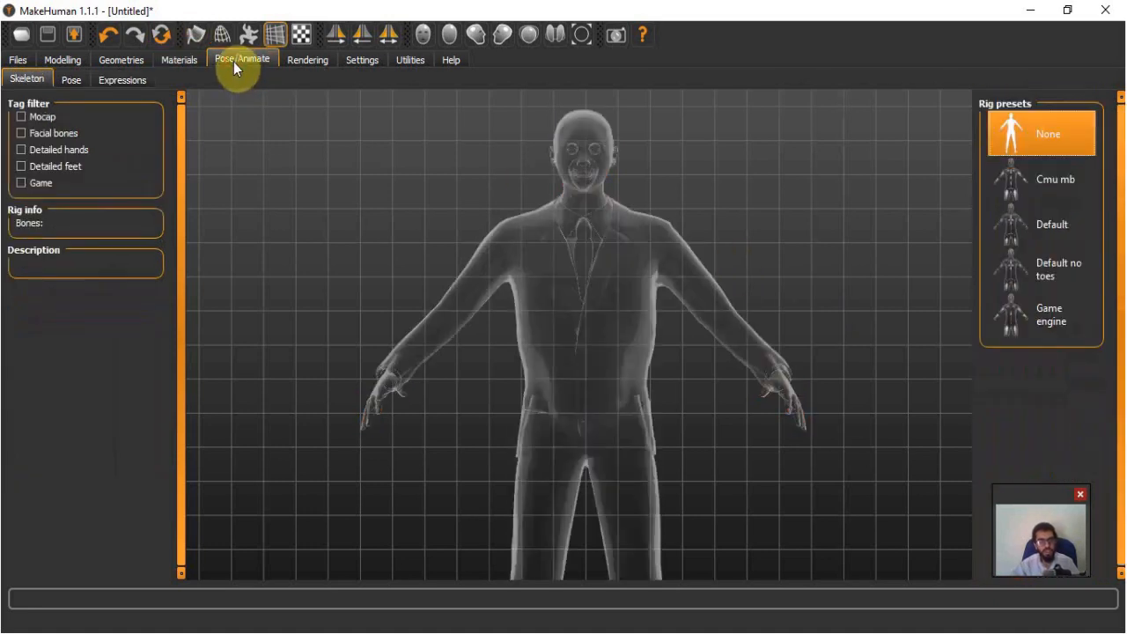
pyautogui.scroll(-5, 674, 231)
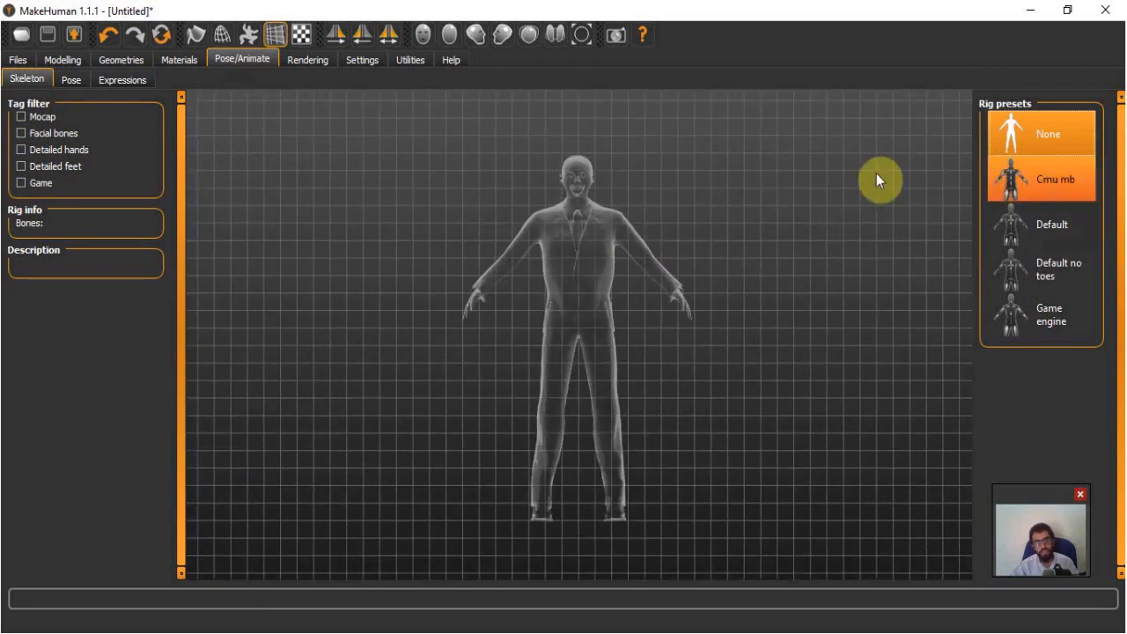
pyautogui.click(1048, 176)
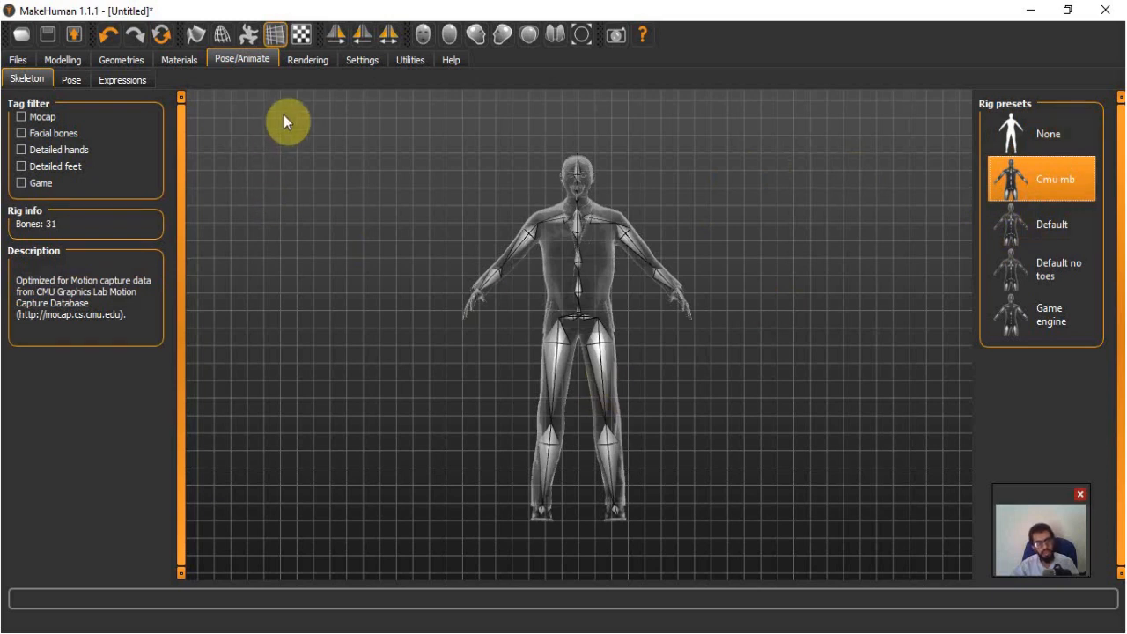
# Export the character in Filmbox (fbx) format as test model.fbx, using Binary FBX, feet on ground and decimeter units
pyautogui.click(14, 59)
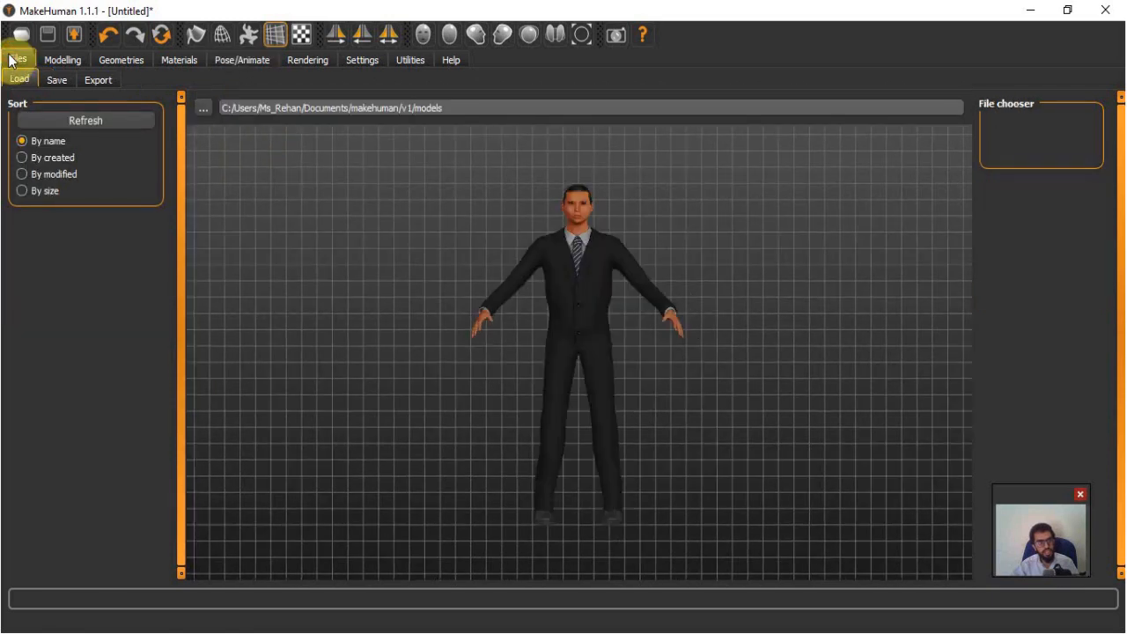
pyautogui.click(97, 80)
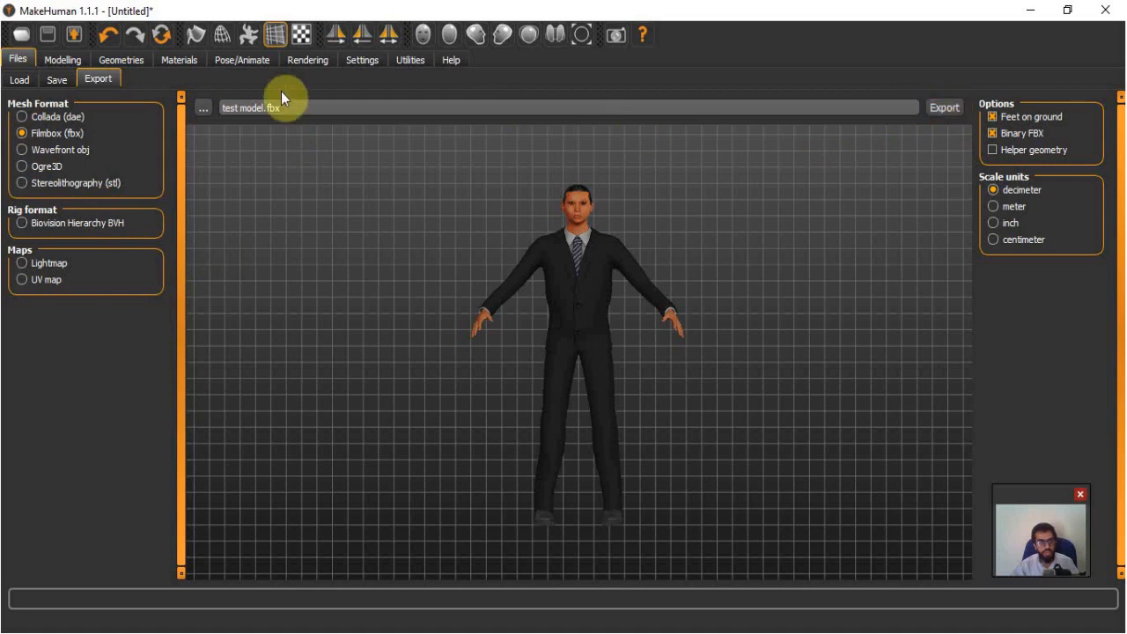
pyautogui.click(947, 108)
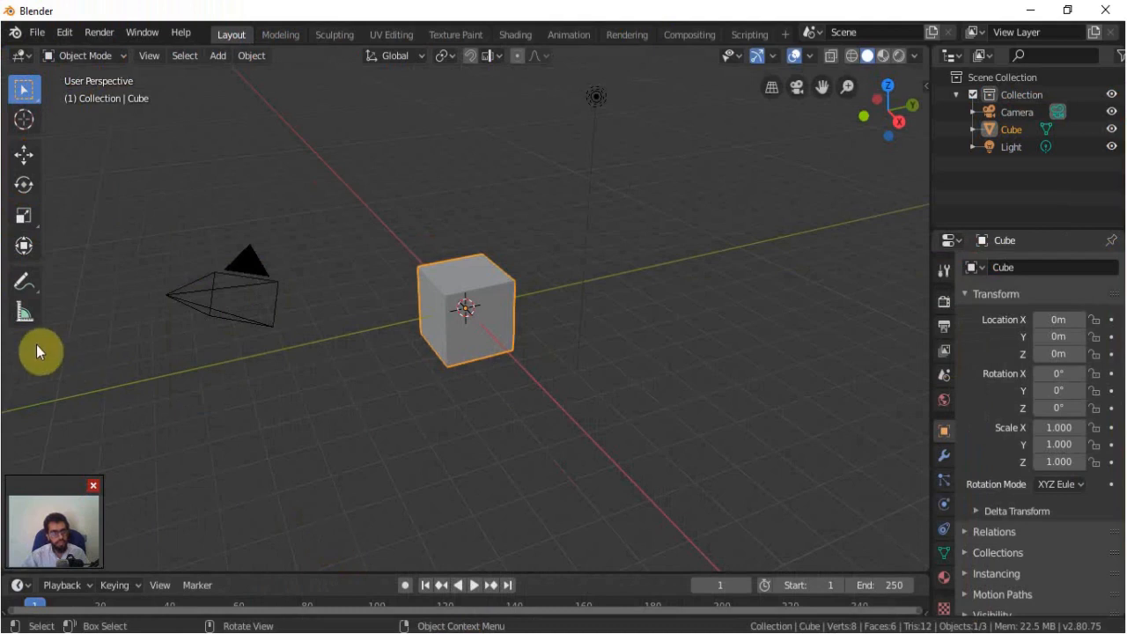
# Switch to Blender and import test model.fbx from the J: drive as an FBX file
pyautogui.click(37, 32)
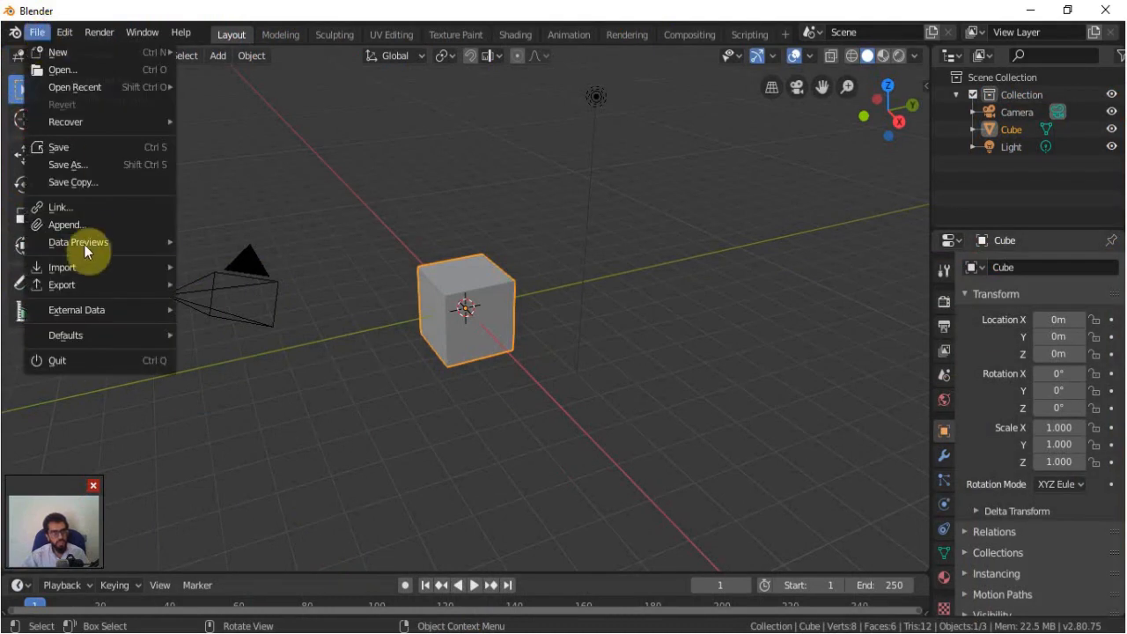
pyautogui.moveTo(88, 279)
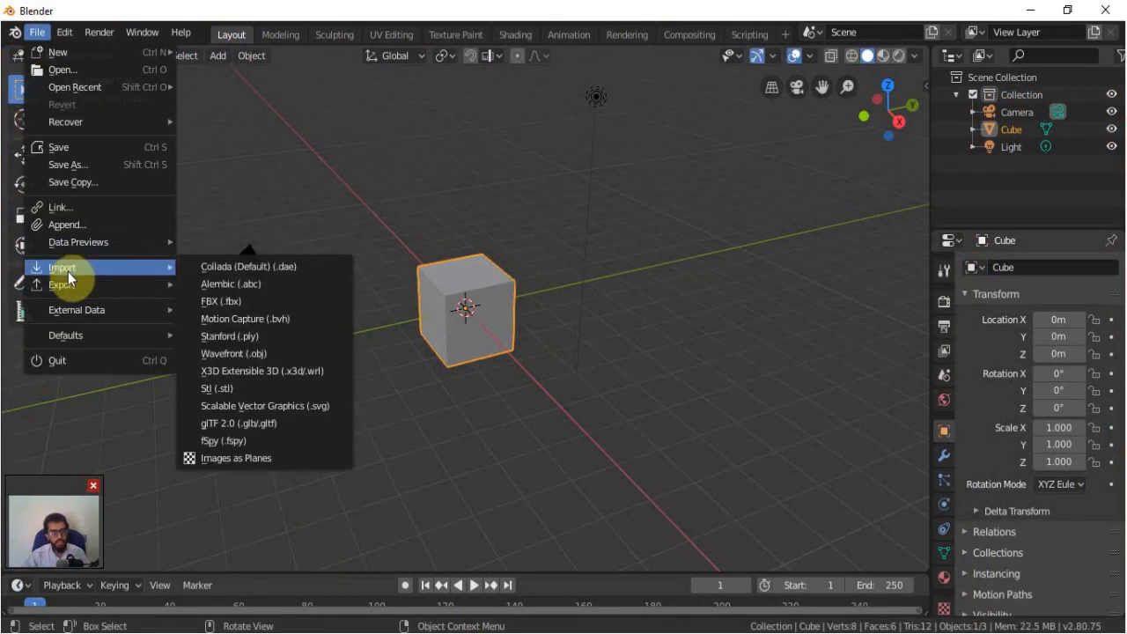
pyautogui.click(253, 303)
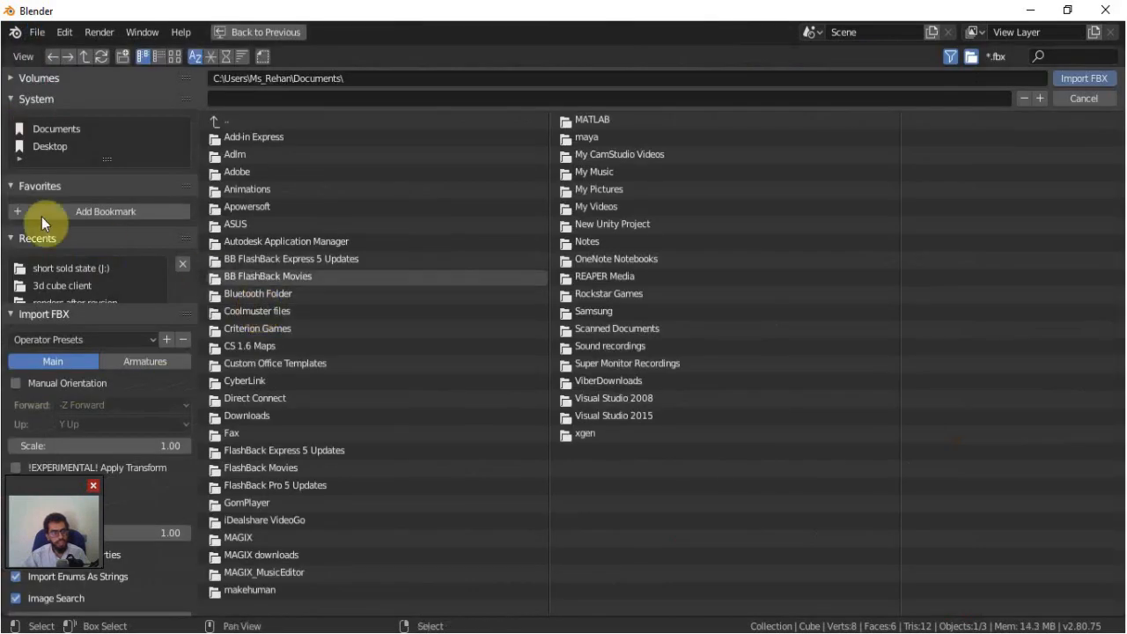
pyautogui.scroll(-1, 76, 176)
pyautogui.scroll(1, 76, 152)
pyautogui.click(13, 77)
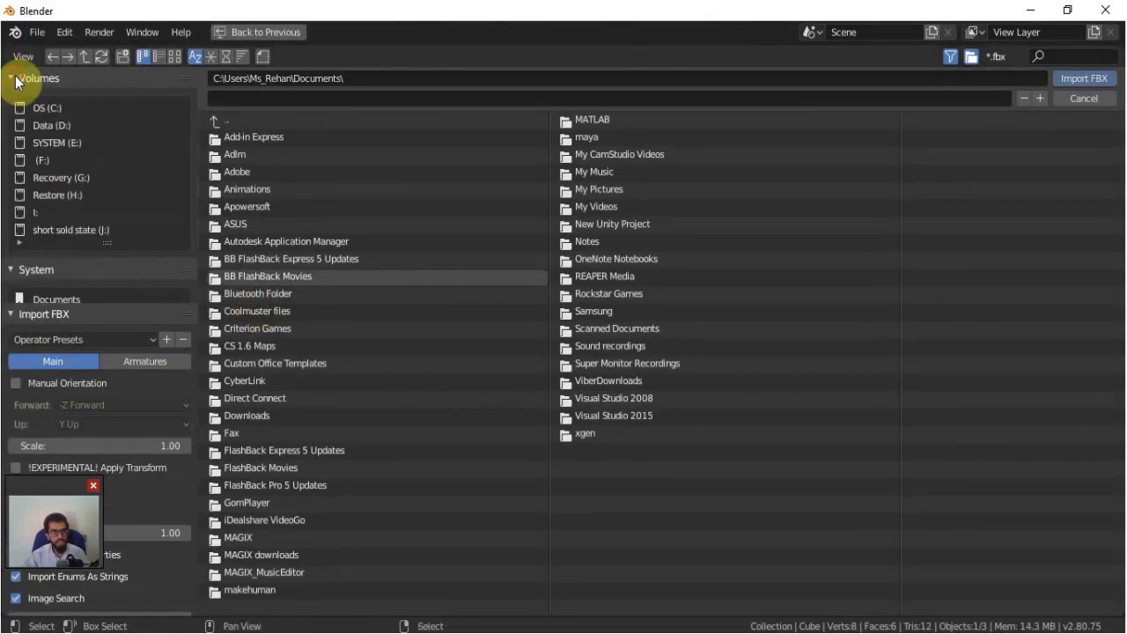
pyautogui.click(81, 227)
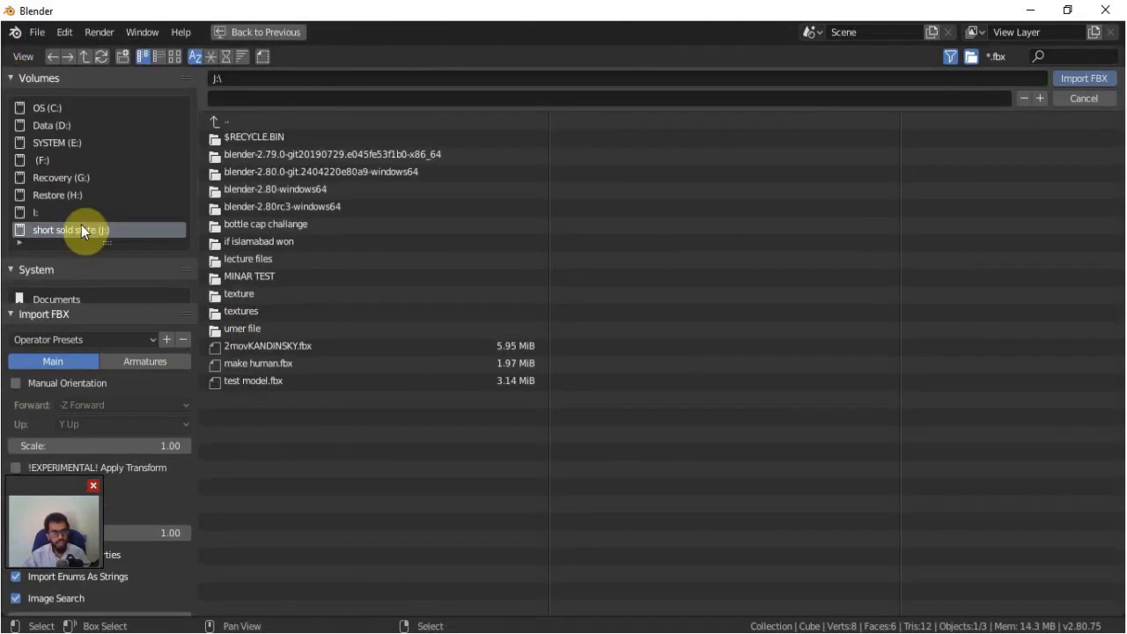
pyautogui.click(264, 378)
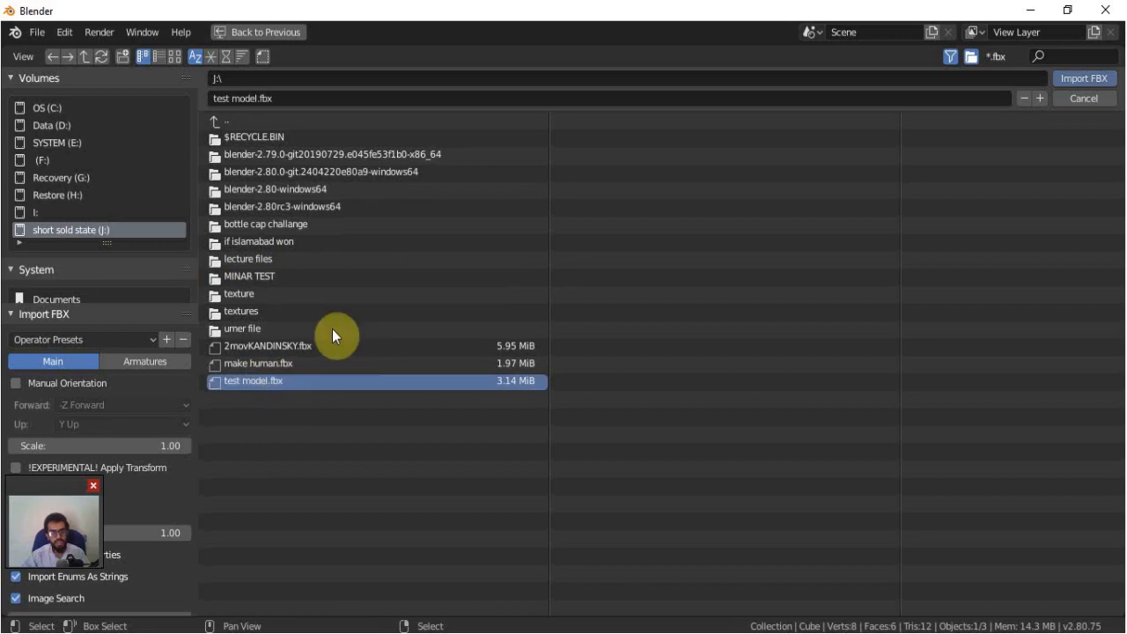
pyautogui.click(1115, 80)
# Delete the default cube that overlaps the imported character
pyautogui.click(500, 282)
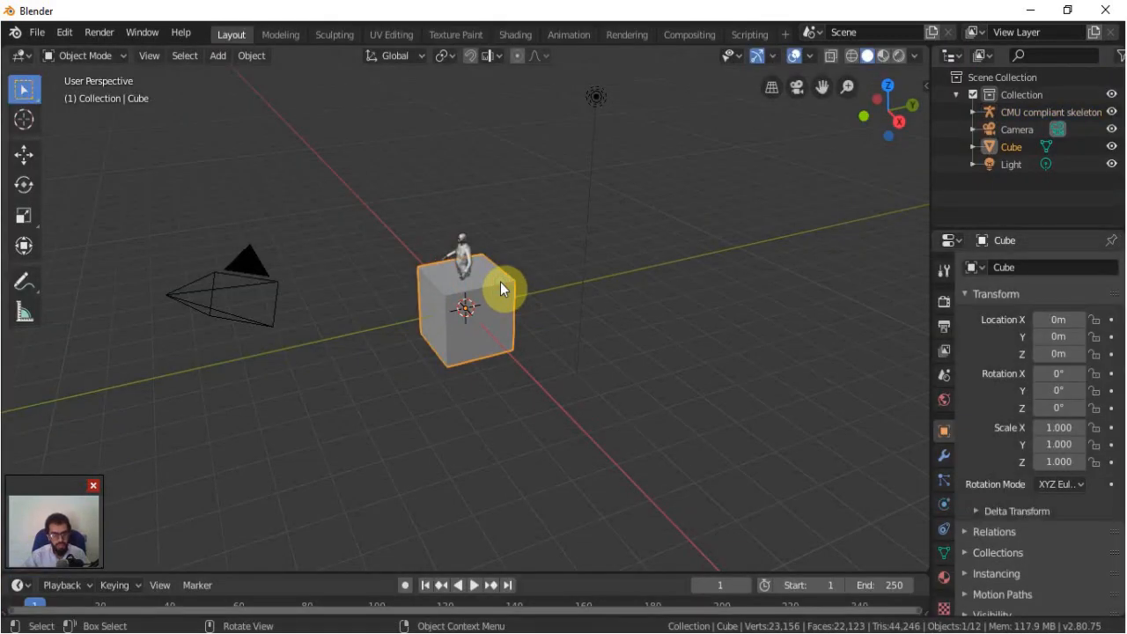
pyautogui.press('x')
pyautogui.click(500, 282)
# Show the imported character in the front view with LookDev shading
pyautogui.moveTo(435, 300); pyautogui.dragTo(497, 306, button='middle')
pyautogui.scroll(8, 499, 306)
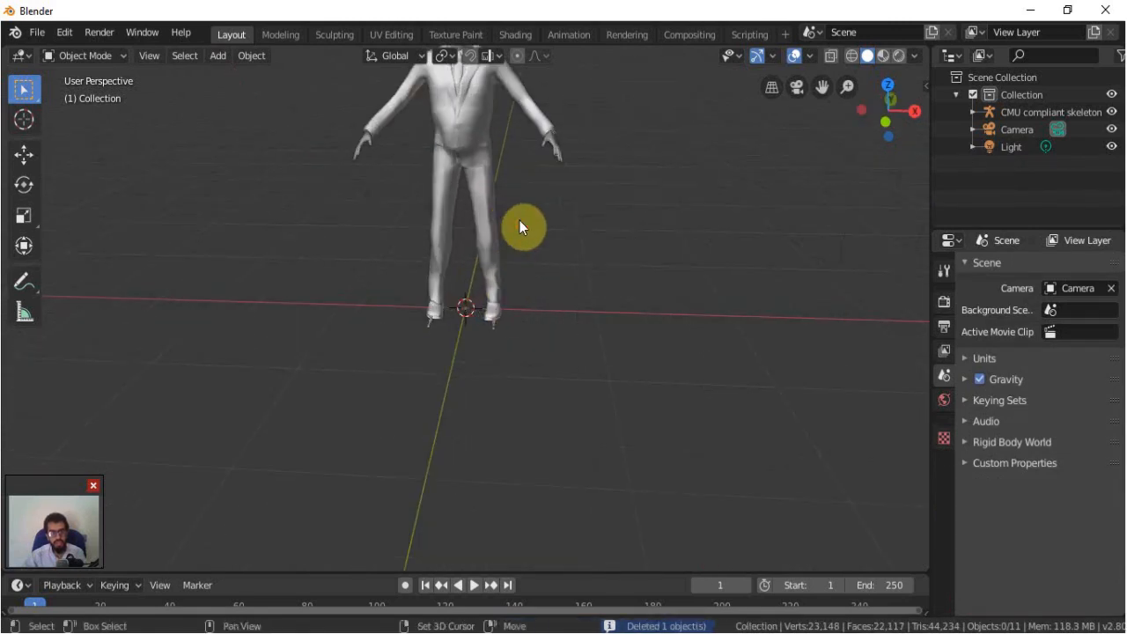
pyautogui.keyDown('shift'); pyautogui.moveTo(521, 227); pyautogui.dragTo(532, 359, button='middle'); pyautogui.keyUp('shift')
pyautogui.press('KP_1')
pyautogui.scroll(4, 520, 325)
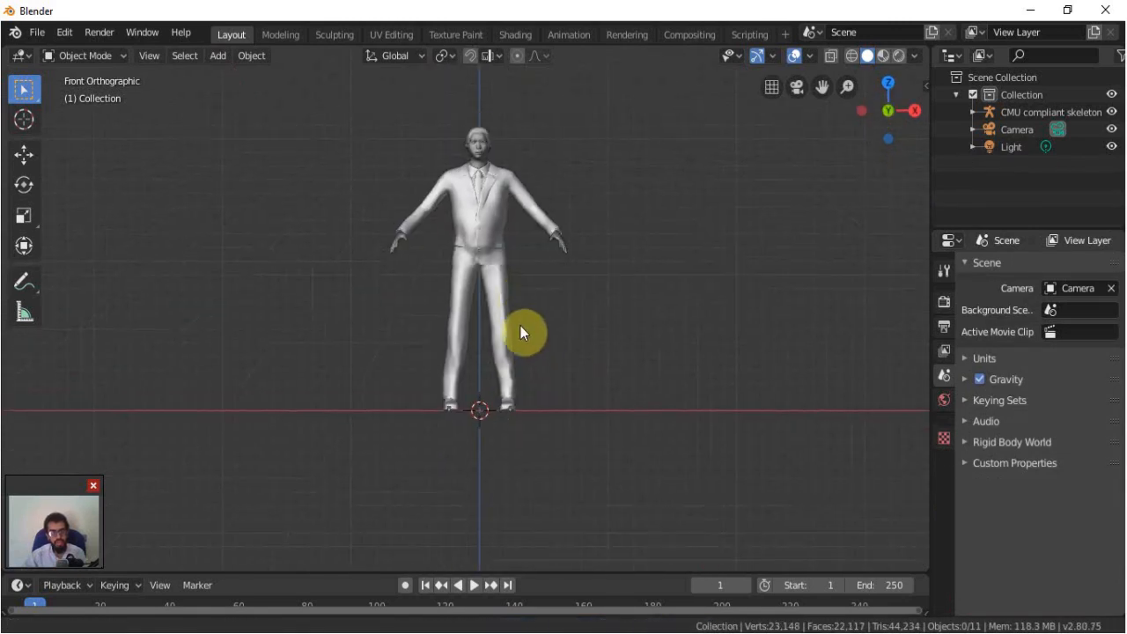
pyautogui.press('z')
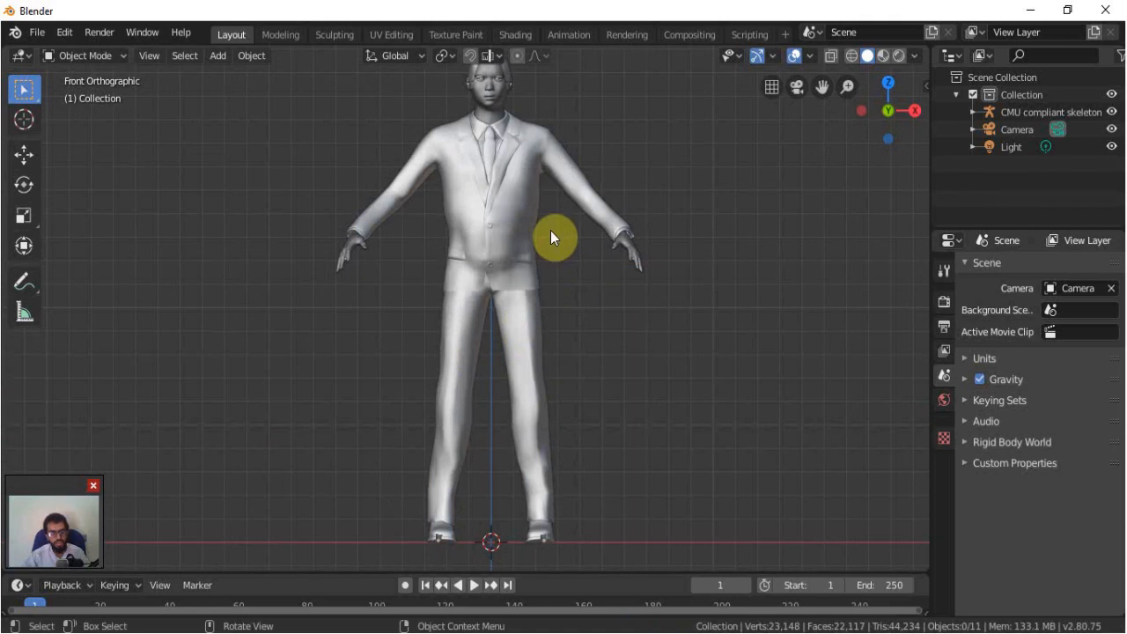
pyautogui.press('z')
pyautogui.click(554, 337)
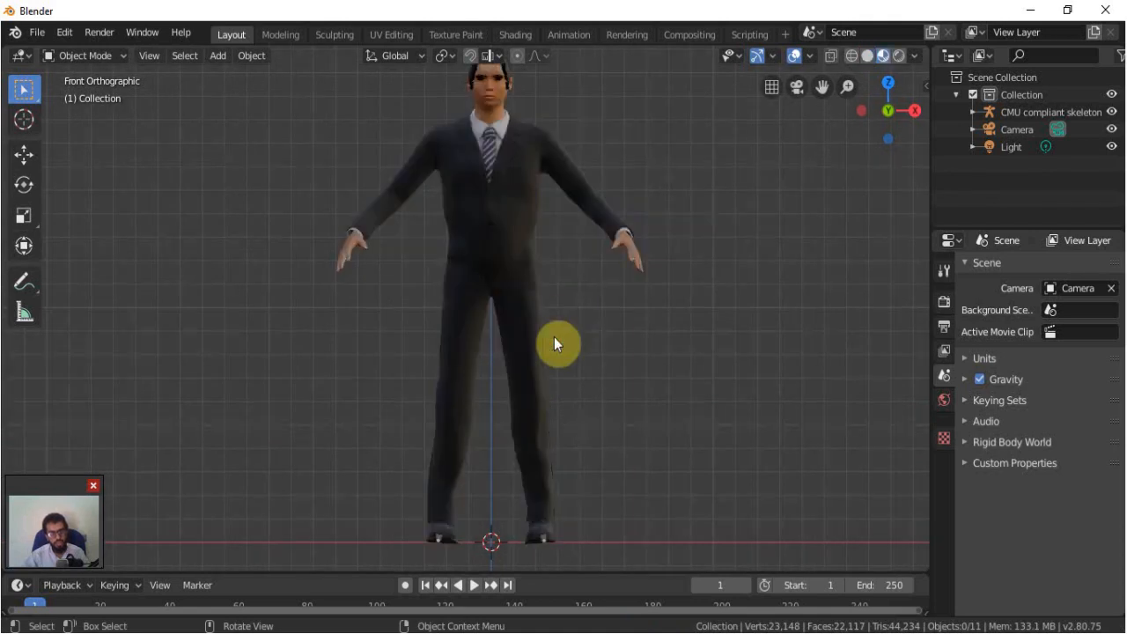
# Set the CMU compliant skeleton armature to display in front of the character's mesh
pyautogui.click(439, 538)
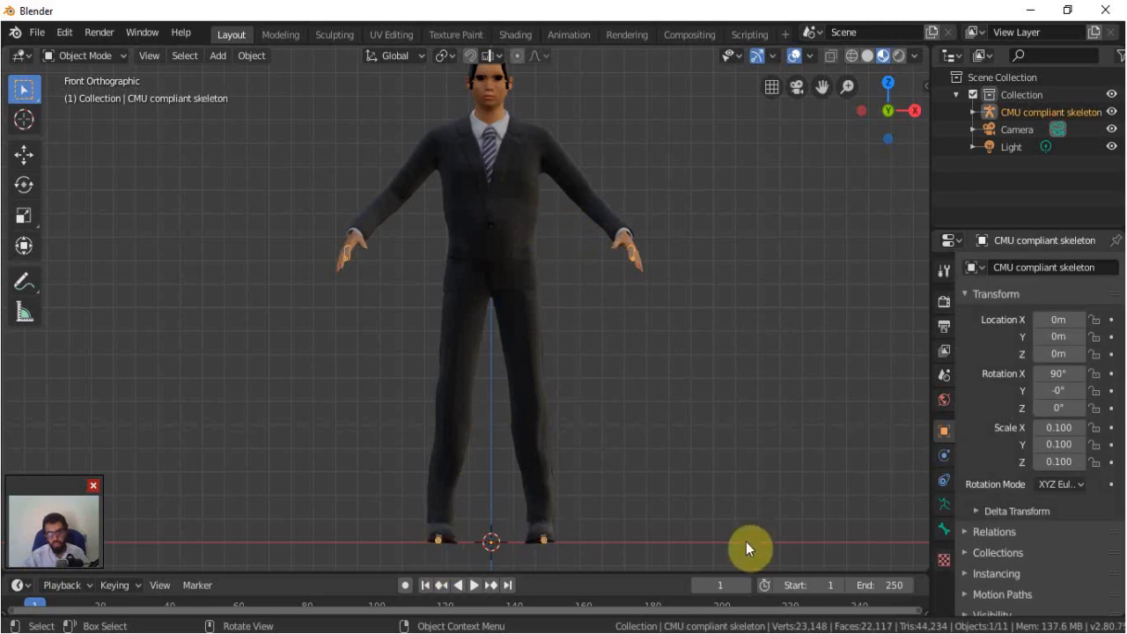
pyautogui.click(945, 506)
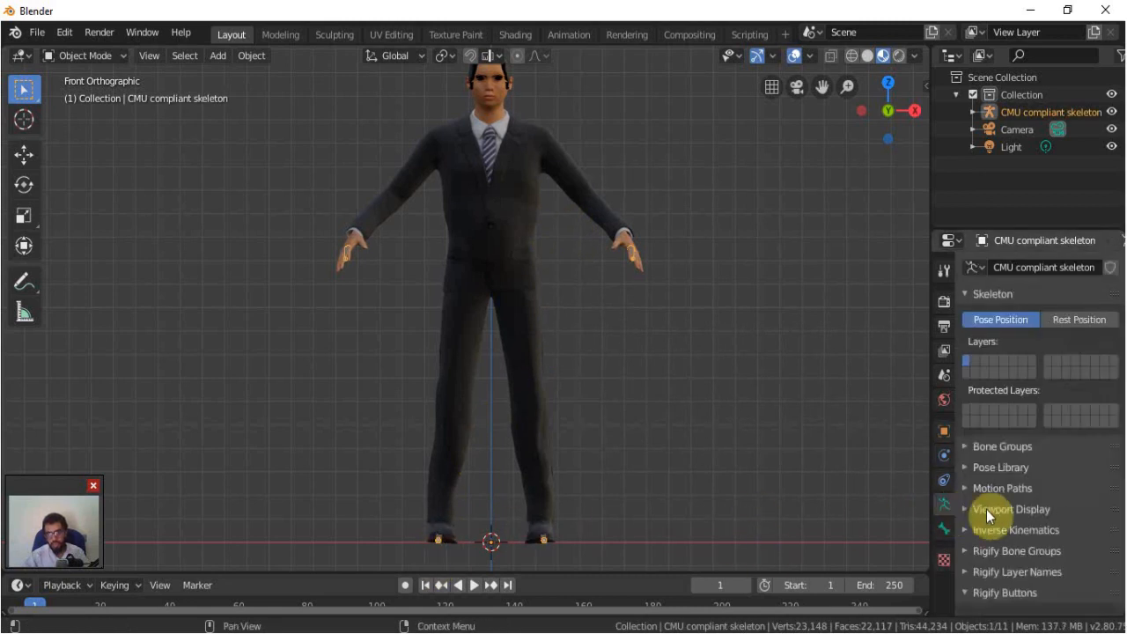
pyautogui.click(969, 511)
pyautogui.click(1095, 575)
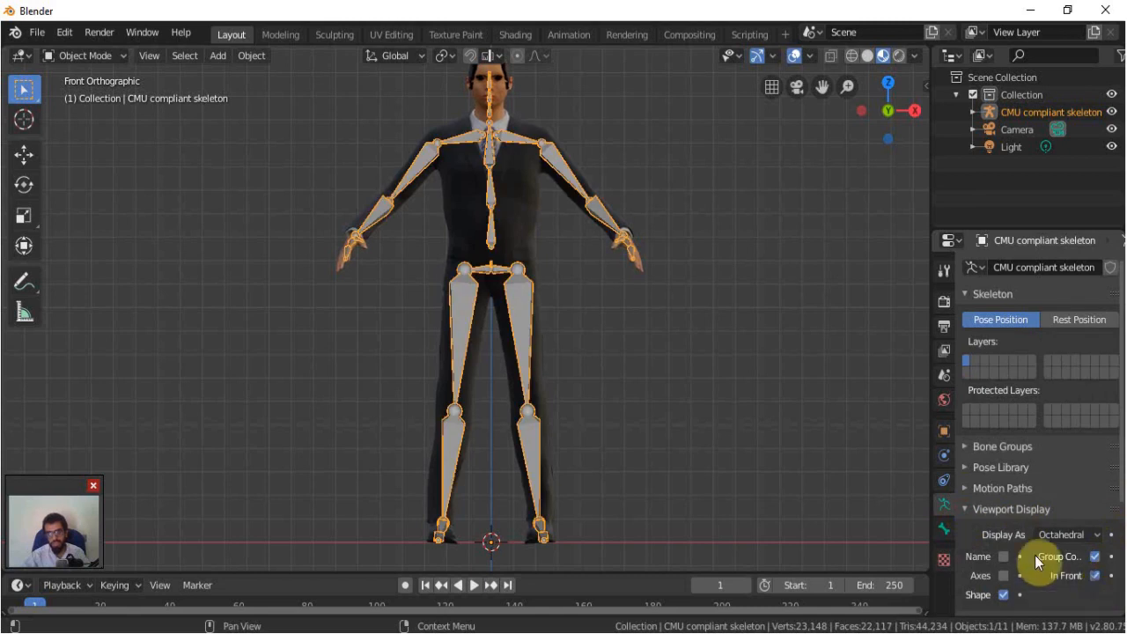
# Switch the armature to Pose Mode and rotate the left upper arm bone
pyautogui.keyDown('shift'); pyautogui.moveTo(602, 214); pyautogui.dragTo(612, 245, button='middle'); pyautogui.keyUp('shift')
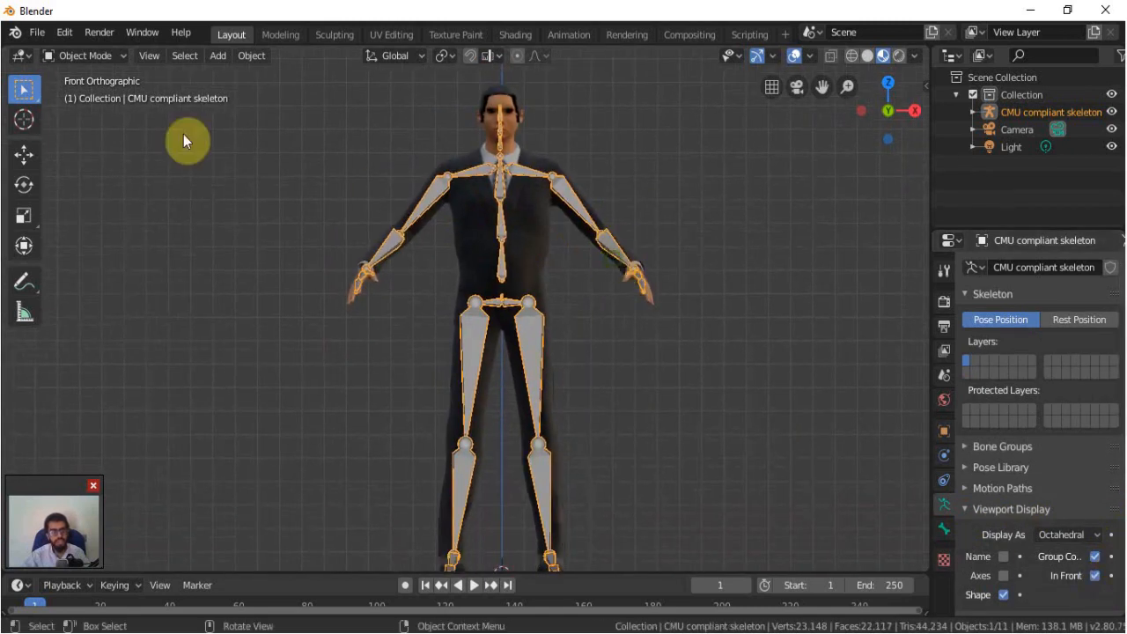
pyautogui.click(76, 55)
pyautogui.click(119, 117)
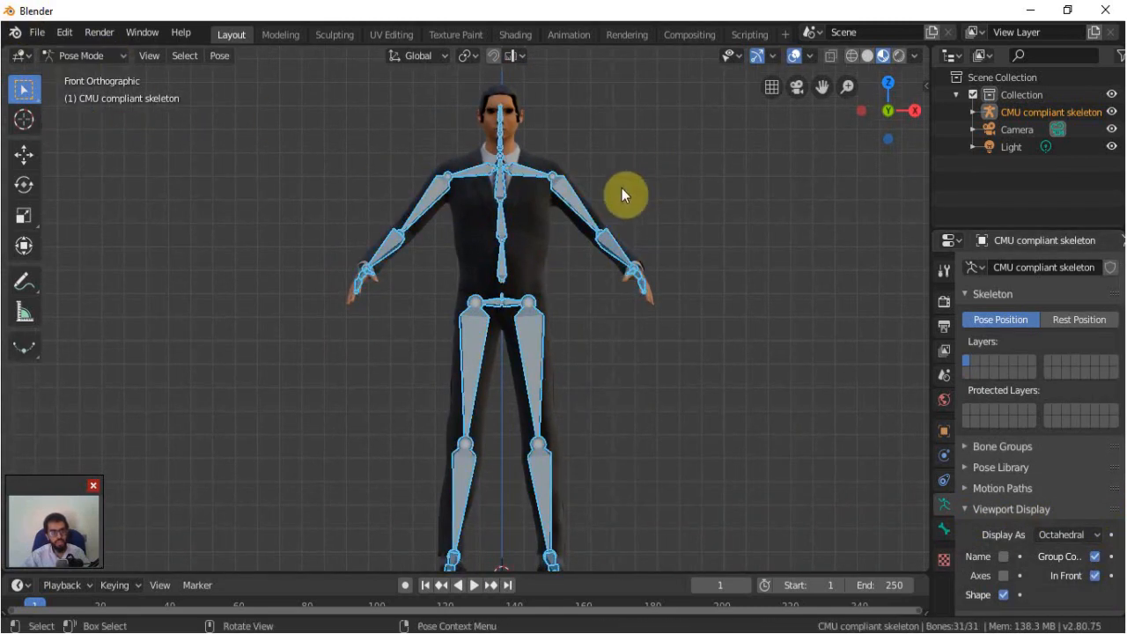
pyautogui.click(571, 189)
pyautogui.press('r')
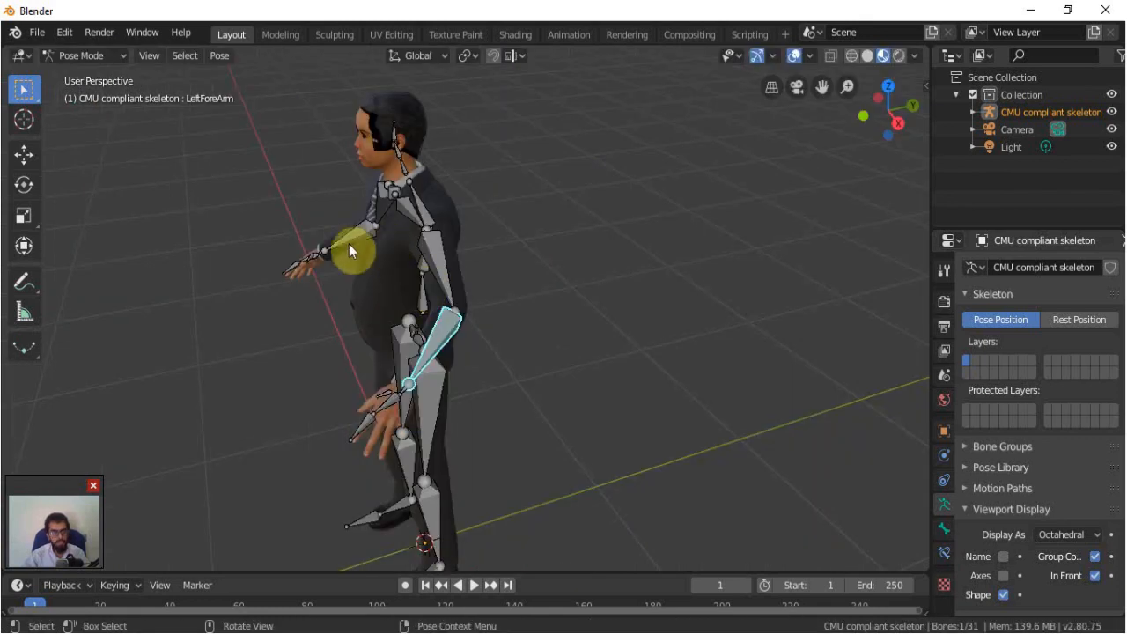
# Rotate the LeftForeArm bone around the elbow to test the rig, and check the pose from the front
pyautogui.moveTo(310, 270); pyautogui.dragTo(343, 253, button='middle')
pyautogui.moveTo(563, 282); pyautogui.dragTo(493, 308, button='middle')
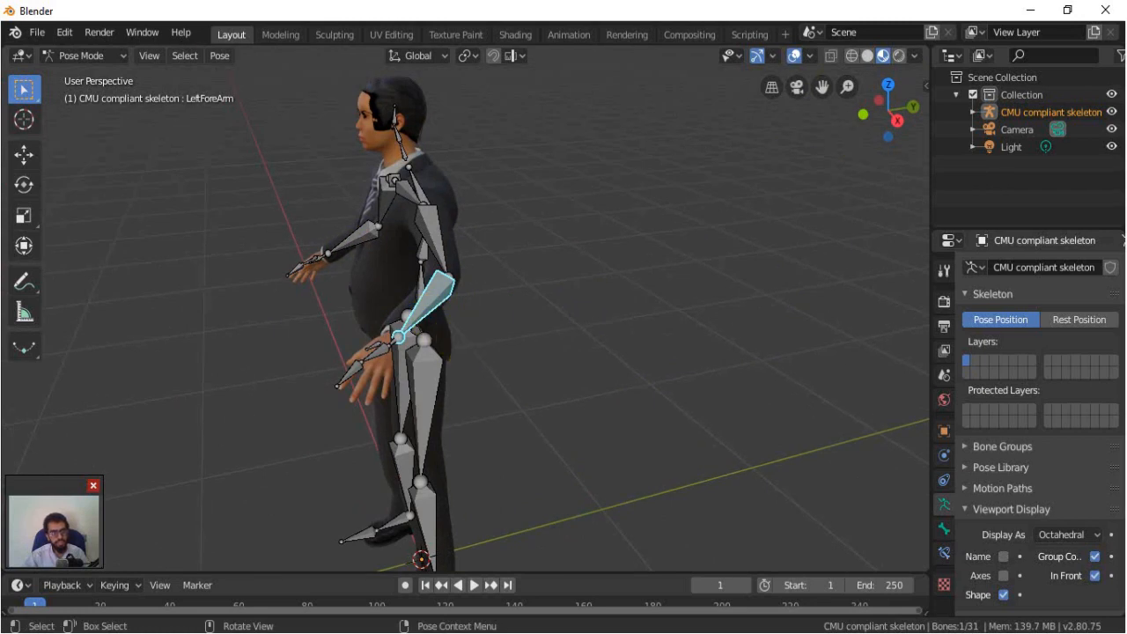
pyautogui.press('r')
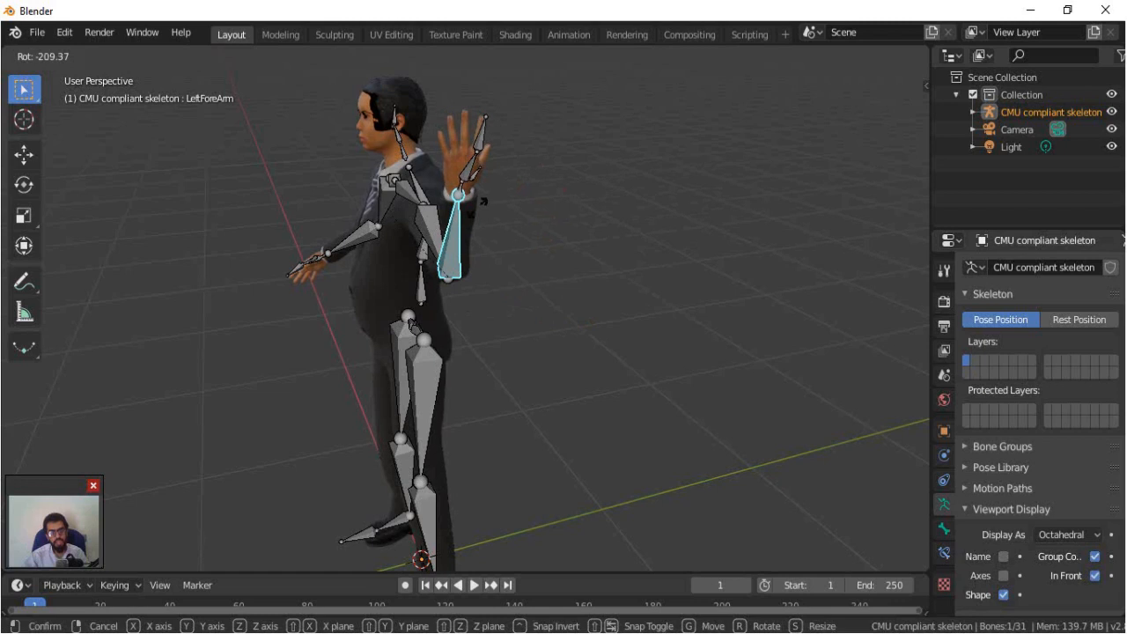
pyautogui.click(520, 286)
pyautogui.moveTo(320, 327); pyautogui.dragTo(574, 260, button='middle')
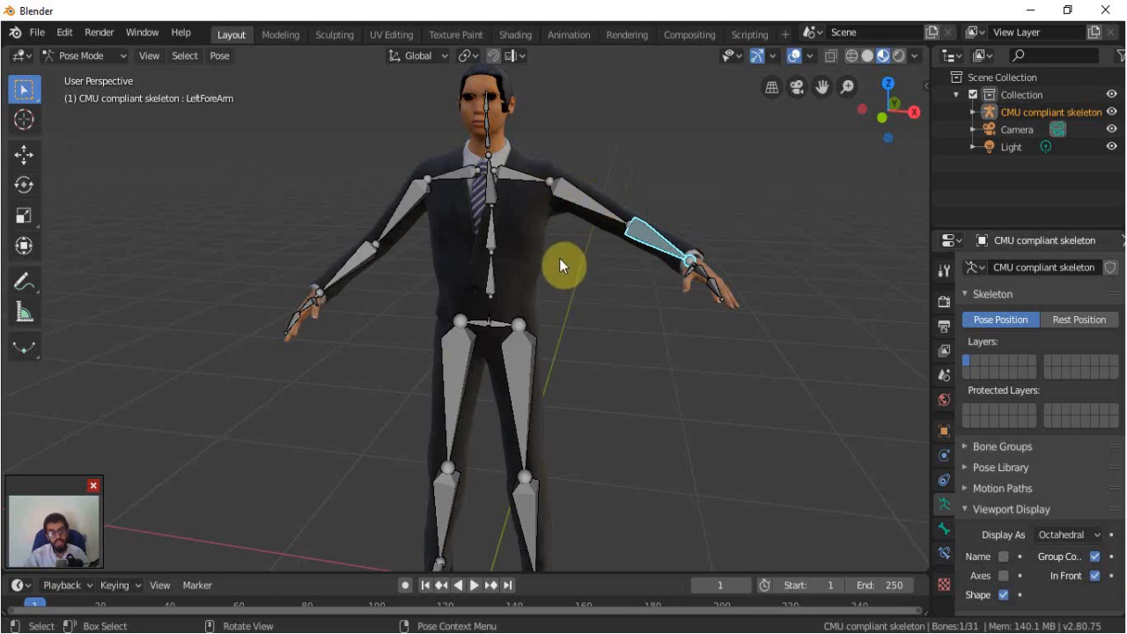
# In front view, select the LeftArm bone, enlarge the timeline and insert a LocRotScale keyframe for the bone at frame 1
pyautogui.click(585, 208)
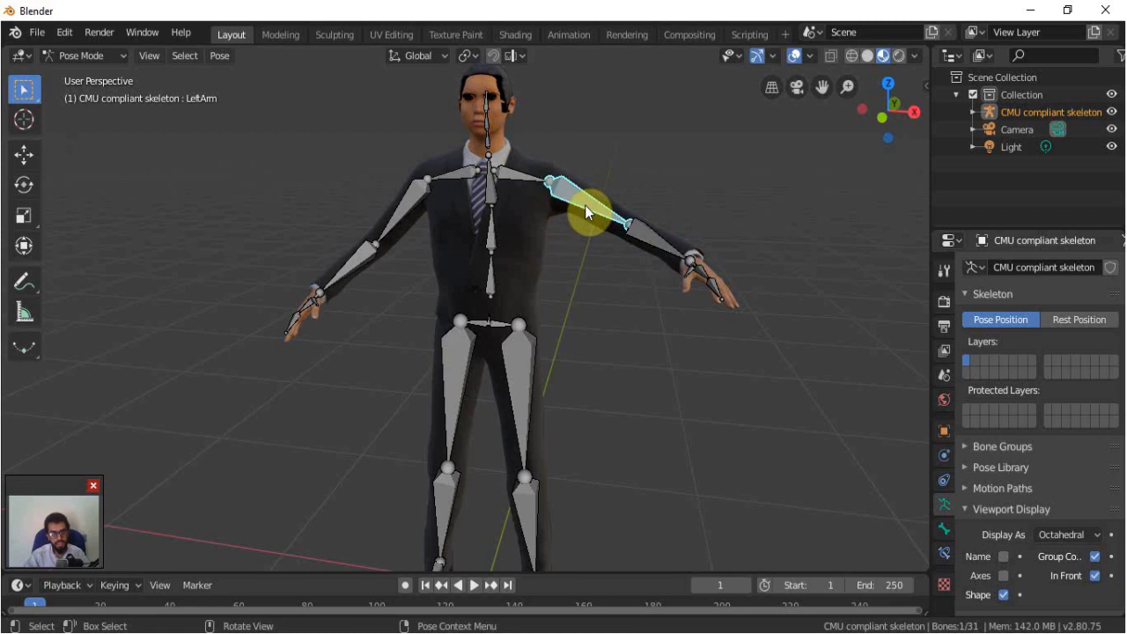
pyautogui.press('KP_1')
pyautogui.press('r')
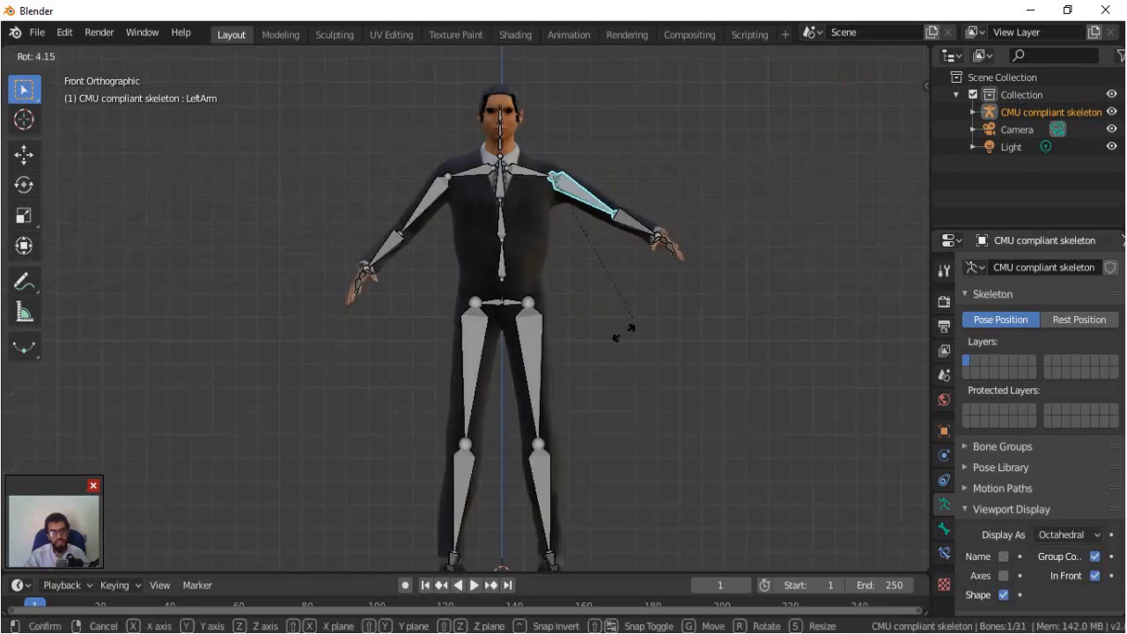
pyautogui.press('Escape')
pyautogui.moveTo(328, 573); pyautogui.dragTo(338, 502)
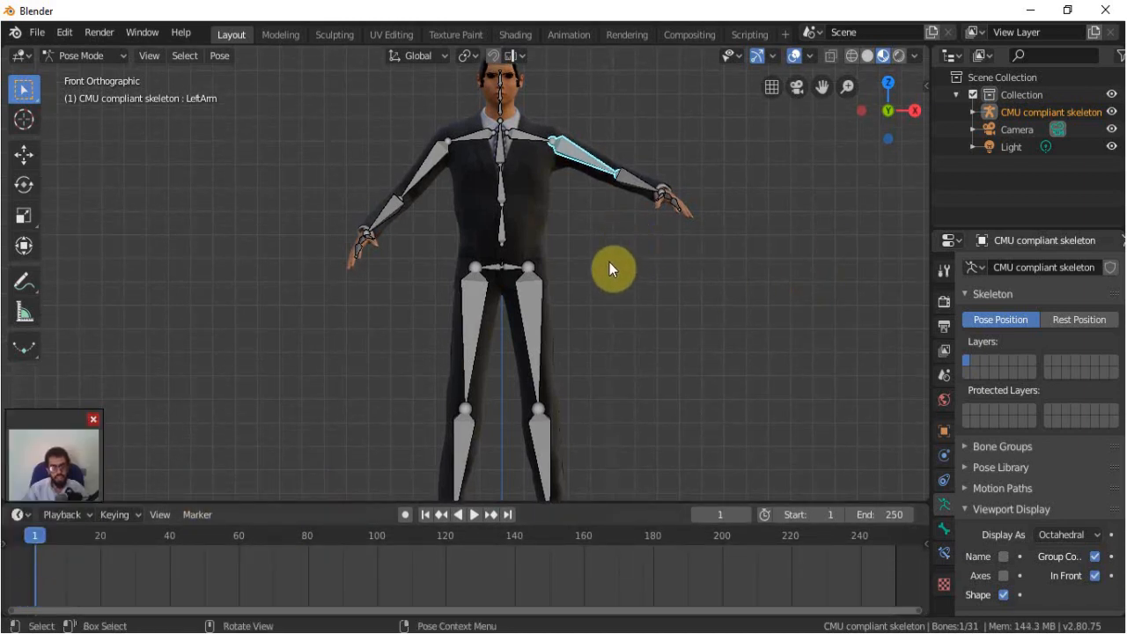
pyautogui.press('i')
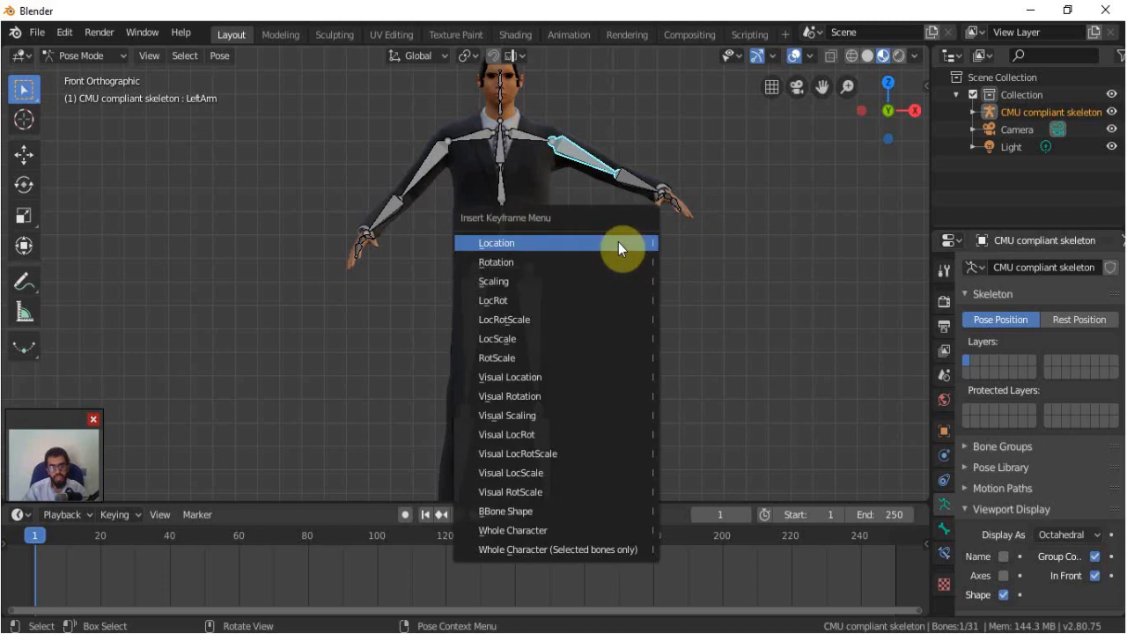
pyautogui.click(596, 320)
# At frame 20, rotate the LeftArm bone about 58 degrees down to the body's side and insert a LocRotScale keyframe
pyautogui.moveTo(76, 543); pyautogui.dragTo(101, 541)
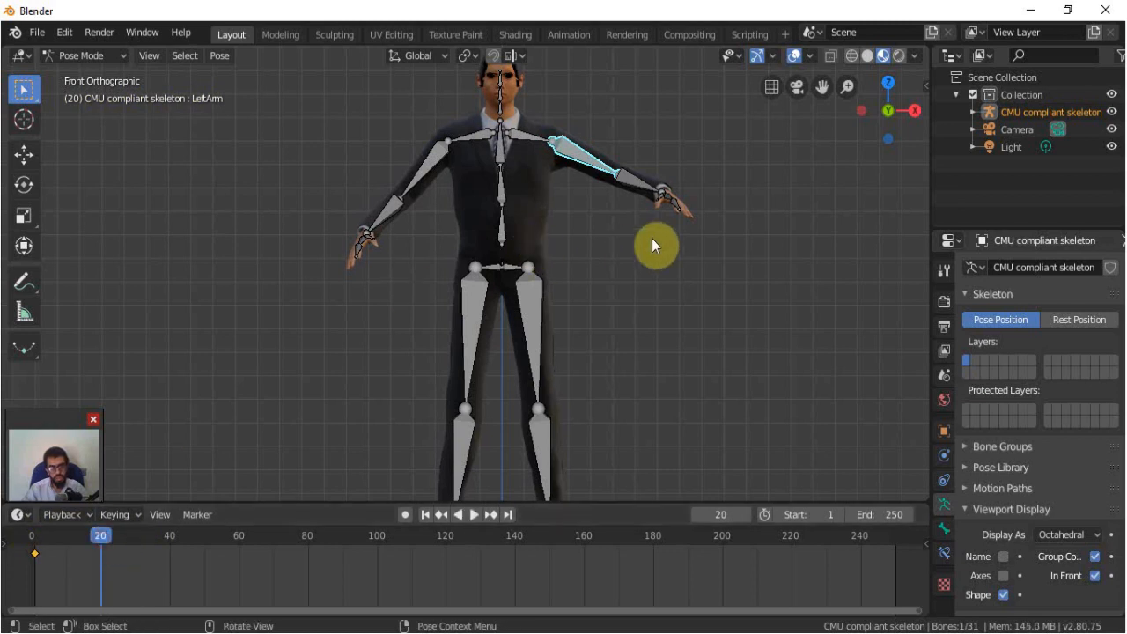
pyautogui.press('r')
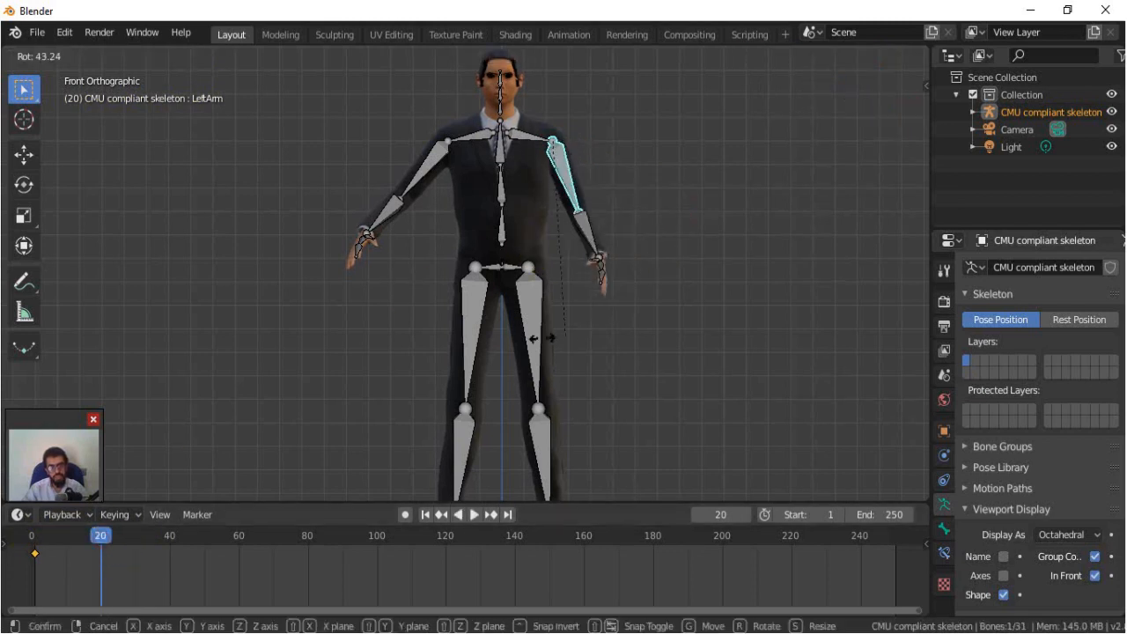
pyautogui.click(511, 337)
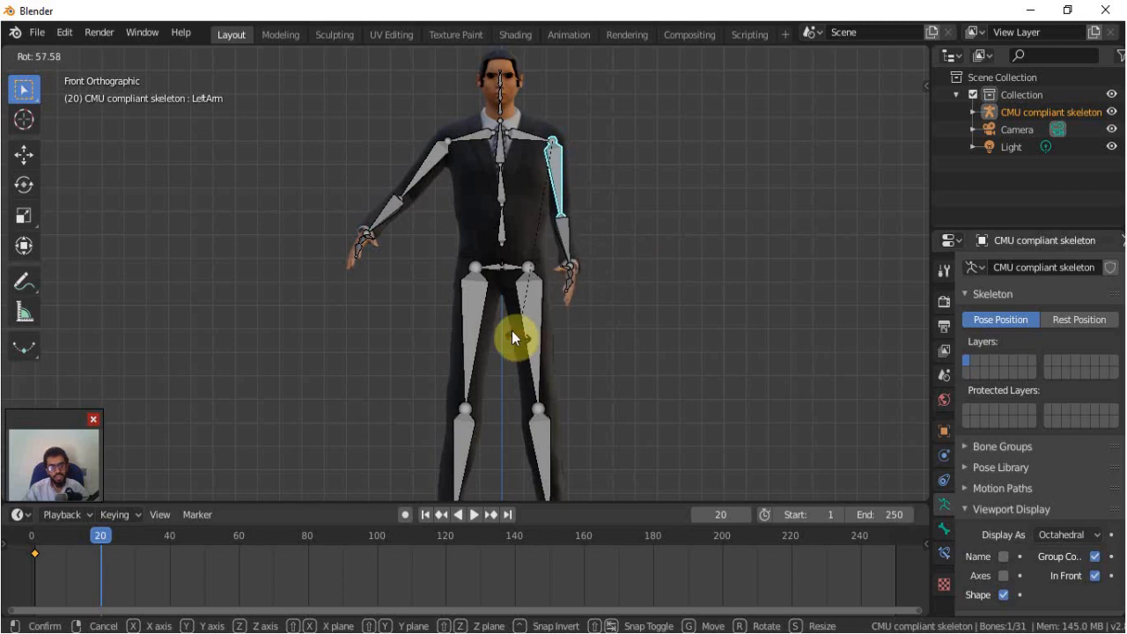
pyautogui.press('i')
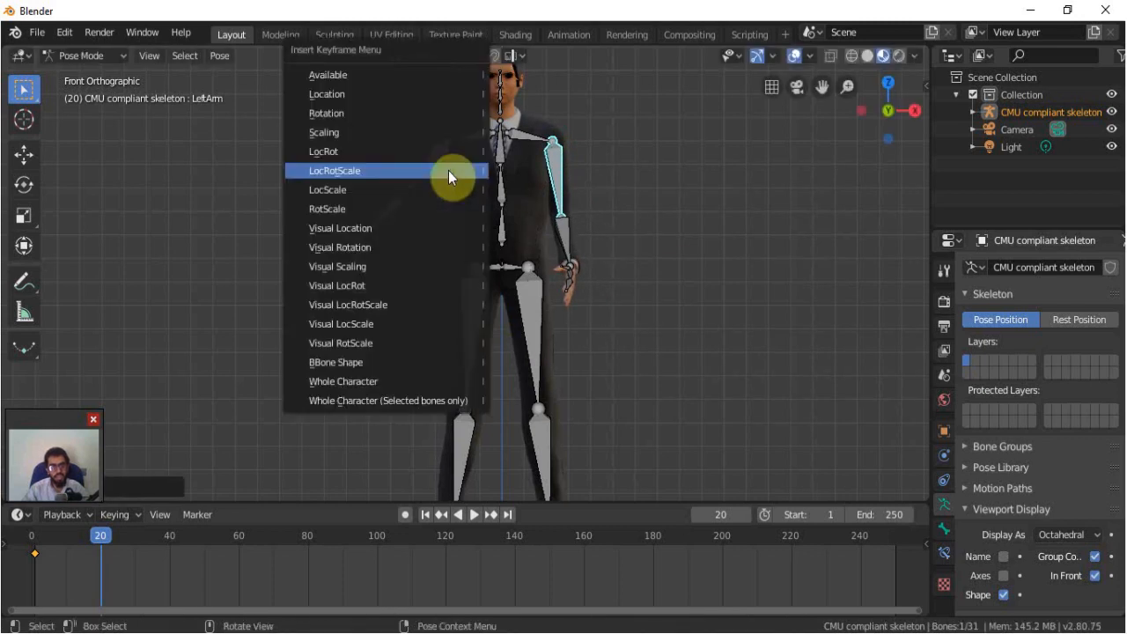
pyautogui.click(450, 170)
# Select the RightArm bone and insert a LocRotScale keyframe for its current pose at frame 20
pyautogui.keyDown('shift'); pyautogui.moveTo(629, 211); pyautogui.dragTo(644, 264, button='middle'); pyautogui.keyUp('shift')
pyautogui.click(439, 212)
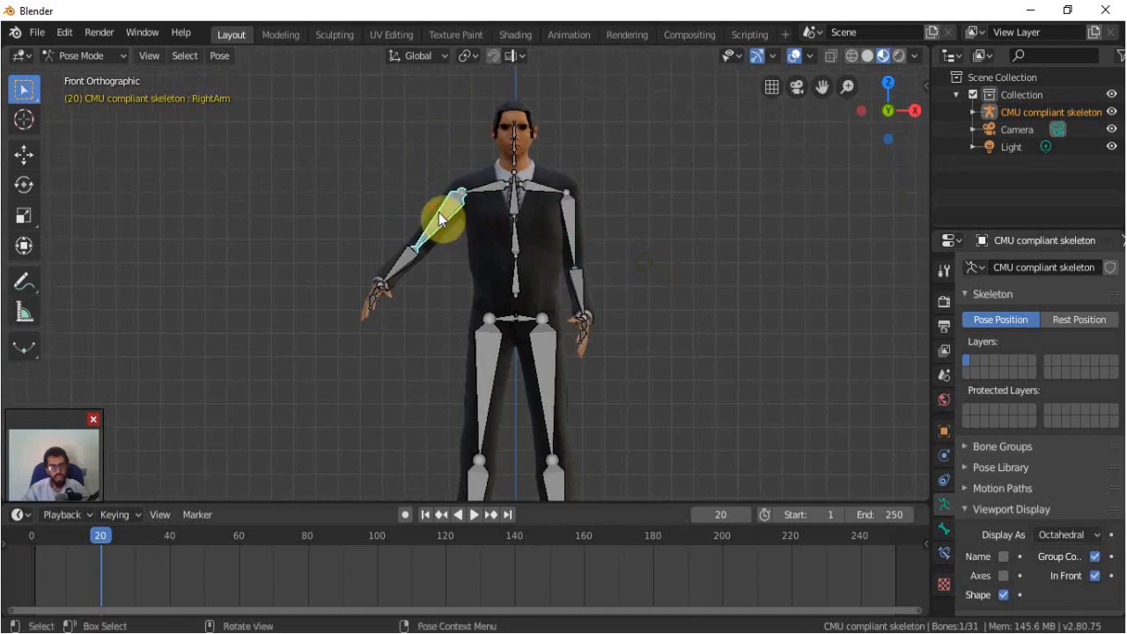
pyautogui.click(564, 268)
pyautogui.press('i')
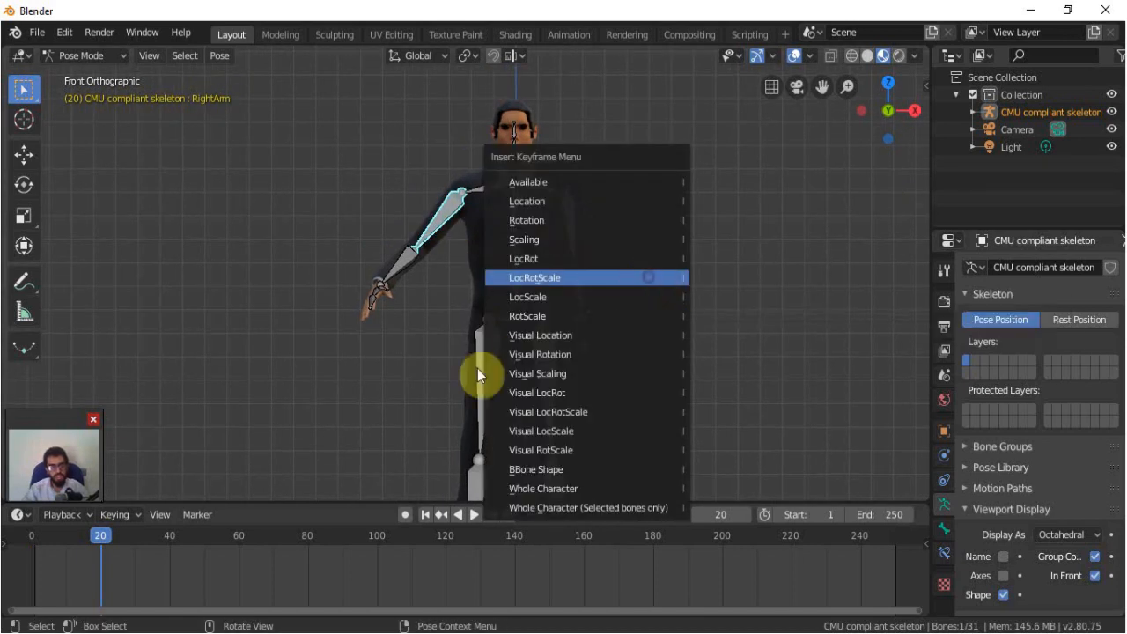
pyautogui.click(511, 355)
# At frame 41, rotate the RightArm bone to raise the arm above the head and insert a keyframe for it
pyautogui.press('space')
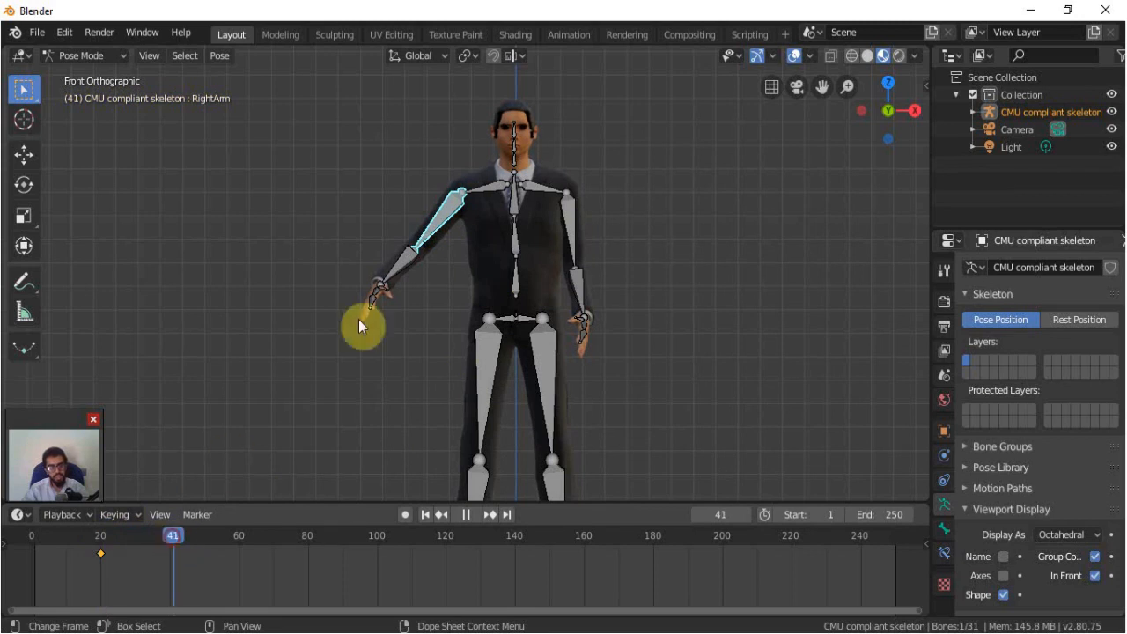
pyautogui.press('r')
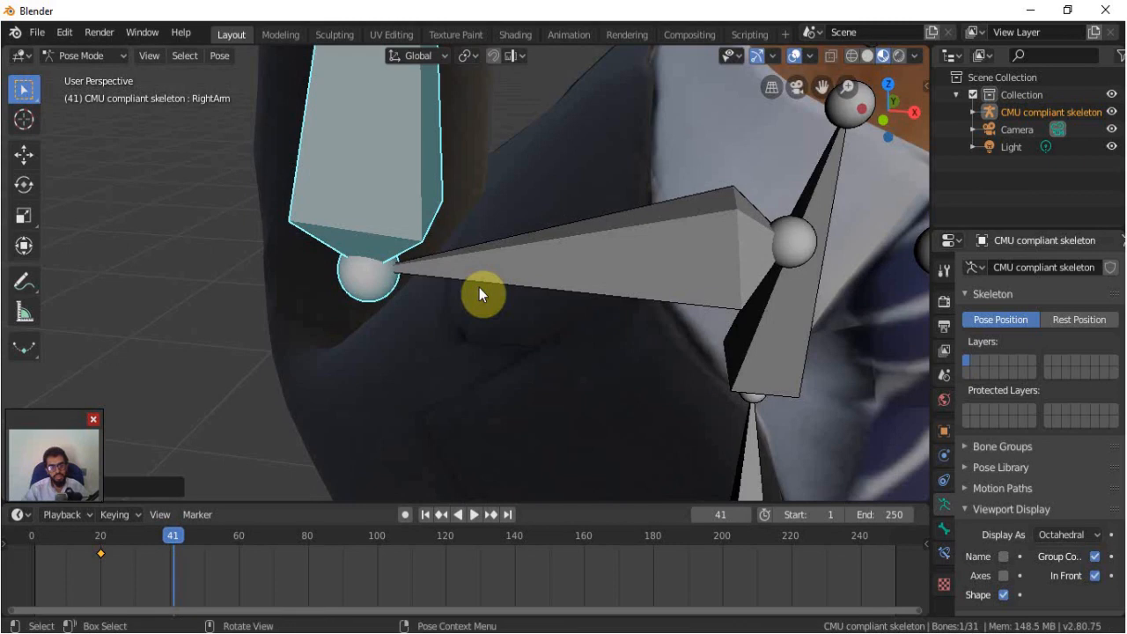
pyautogui.press('KP_1')
pyautogui.moveTo(523, 256); pyautogui.dragTo(551, 305, button='middle')
pyautogui.scroll(-5, 640, 286)
pyautogui.moveTo(616, 293); pyautogui.dragTo(517, 293, button='middle')
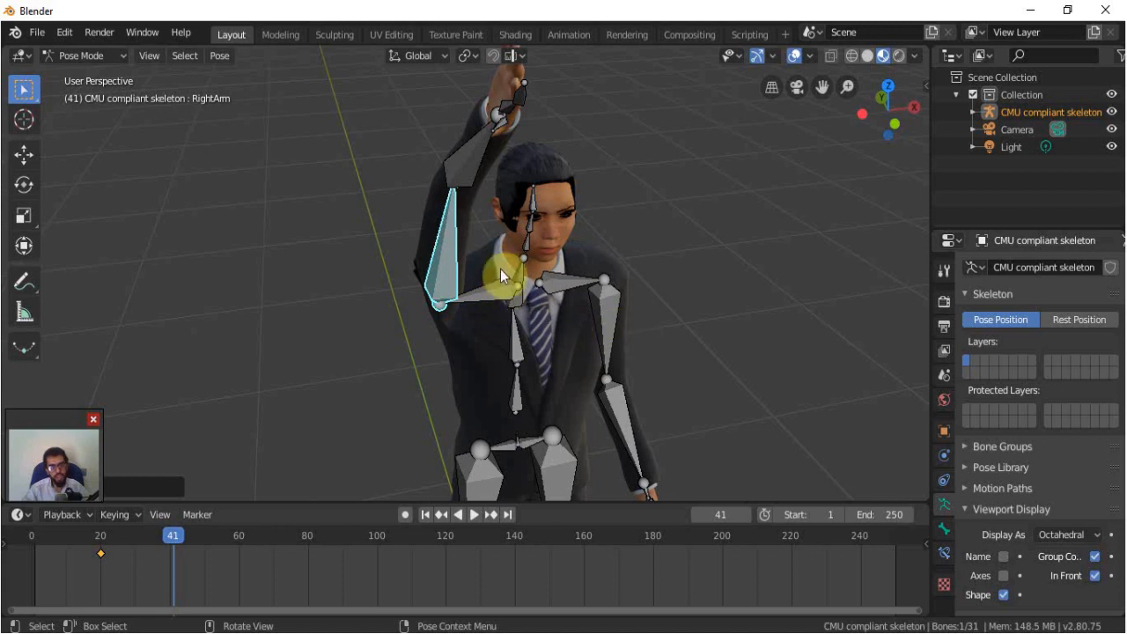
pyautogui.press('i')
pyautogui.click(604, 273)
# Set the animation's end frame to 40 and play it back to check the arm movements
pyautogui.click(881, 514)
pyautogui.write('40')
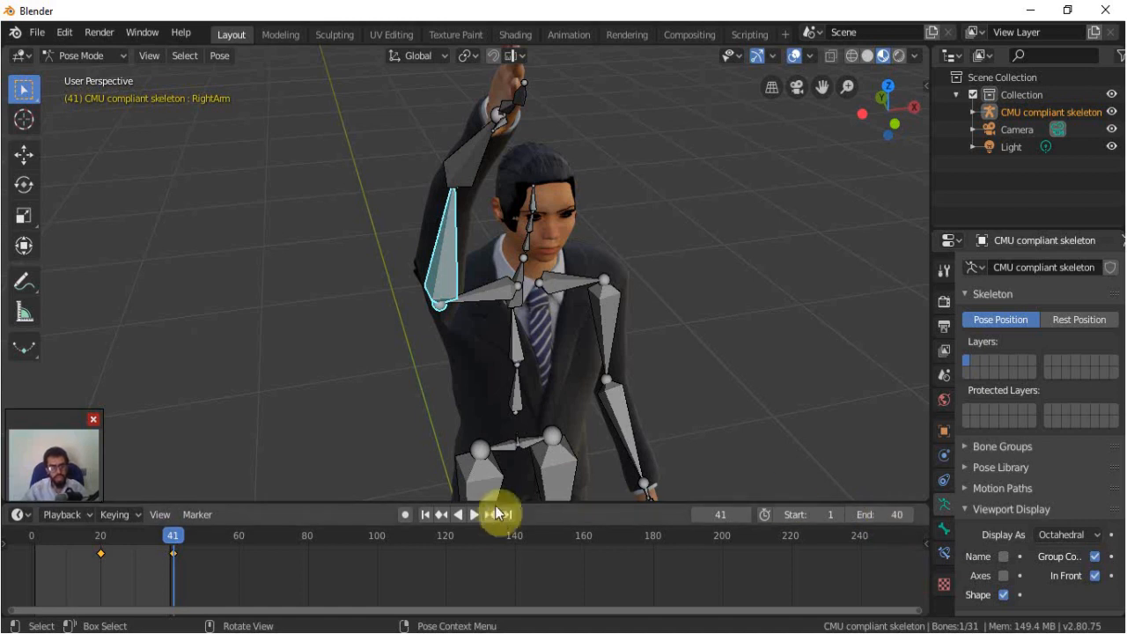
pyautogui.click(475, 514)
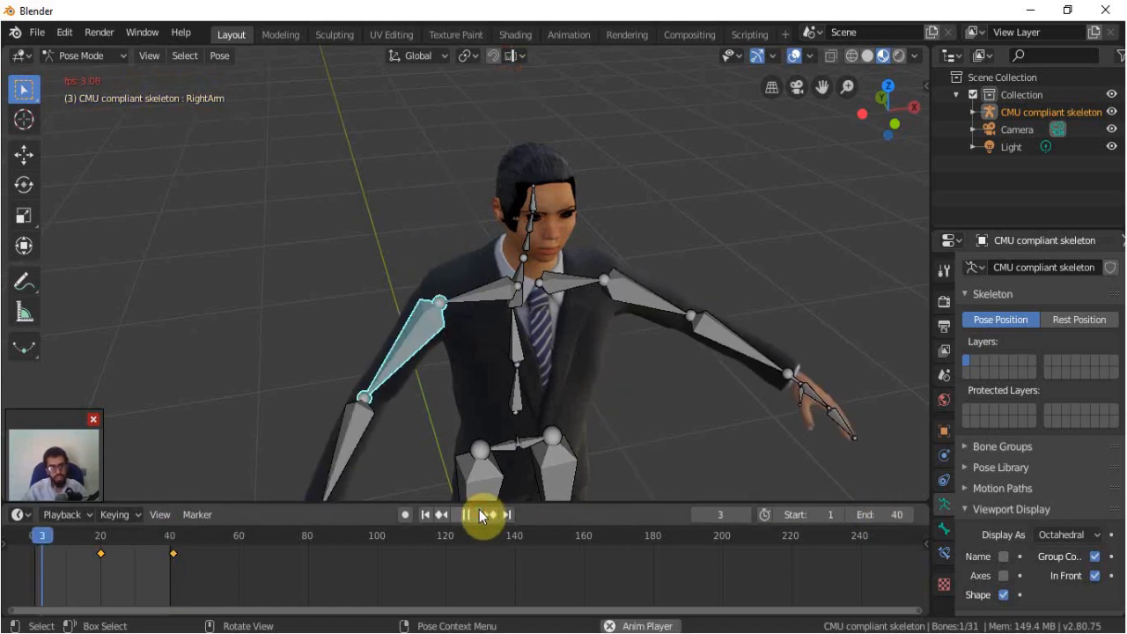
pyautogui.scroll(-8, 635, 384)
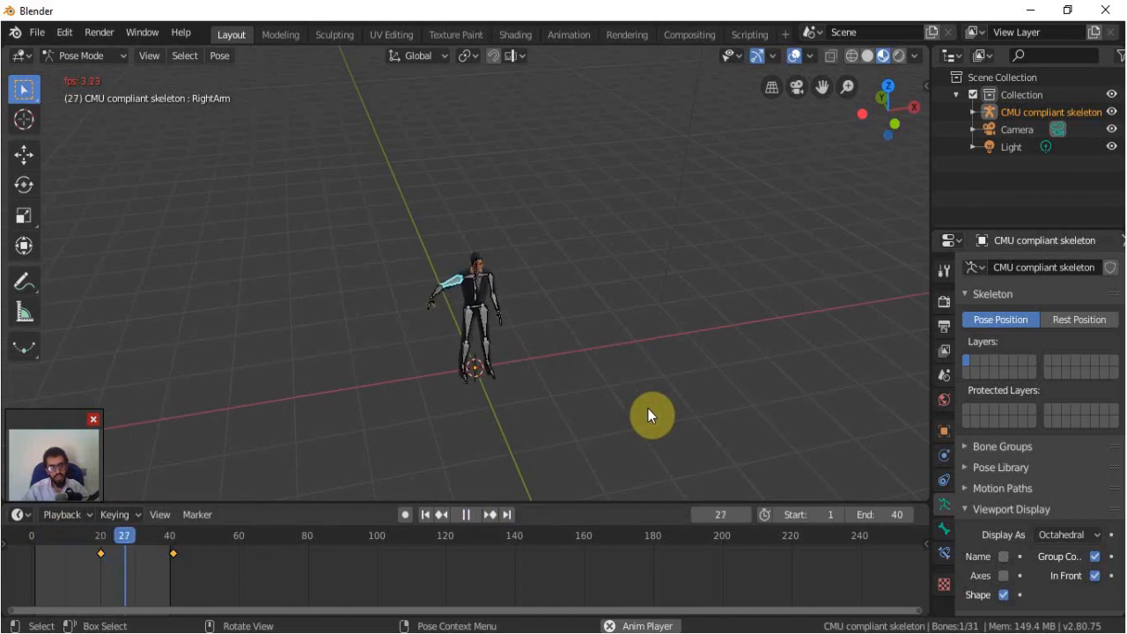
pyautogui.press('Escape')
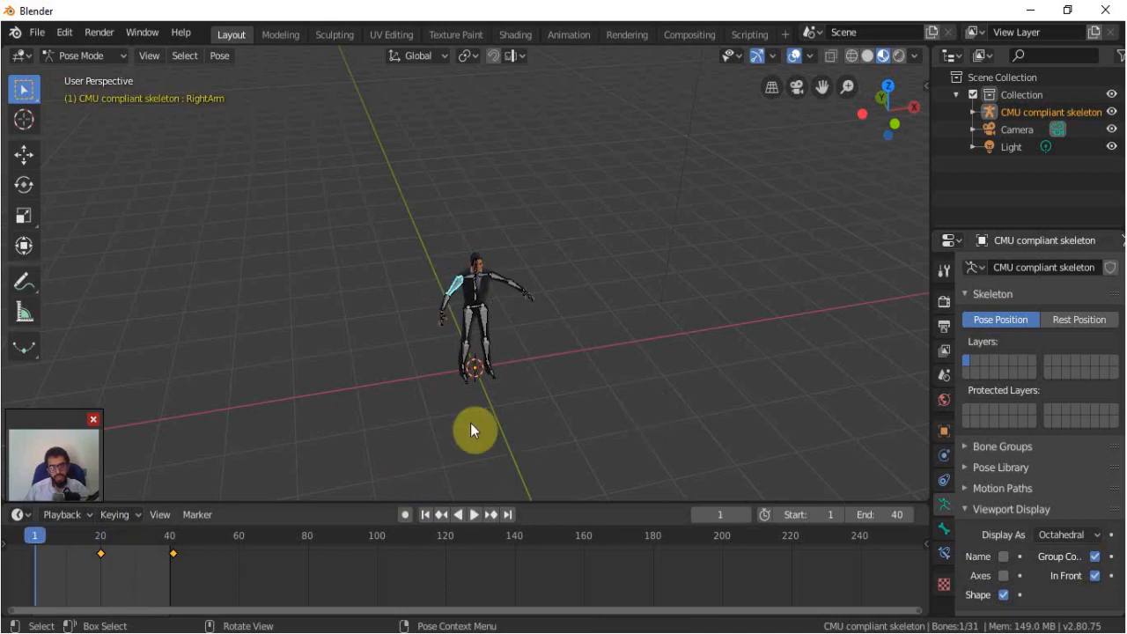